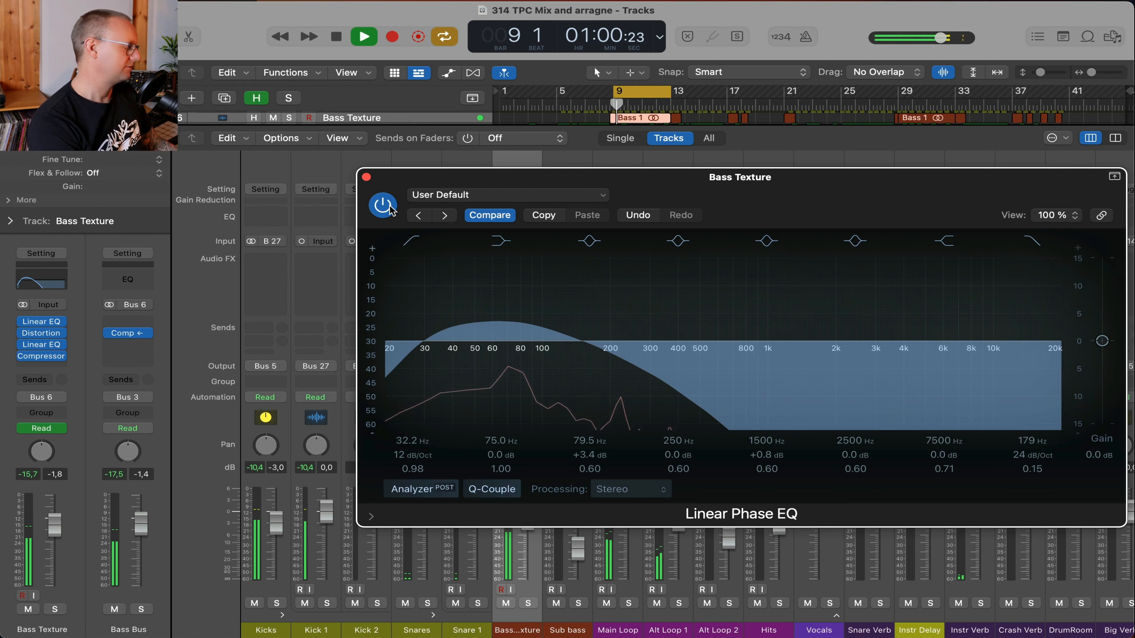
# Close the Bass Texture track's EQ, open its Distortion plug-in and audition the track soloed
pyautogui.press('space')
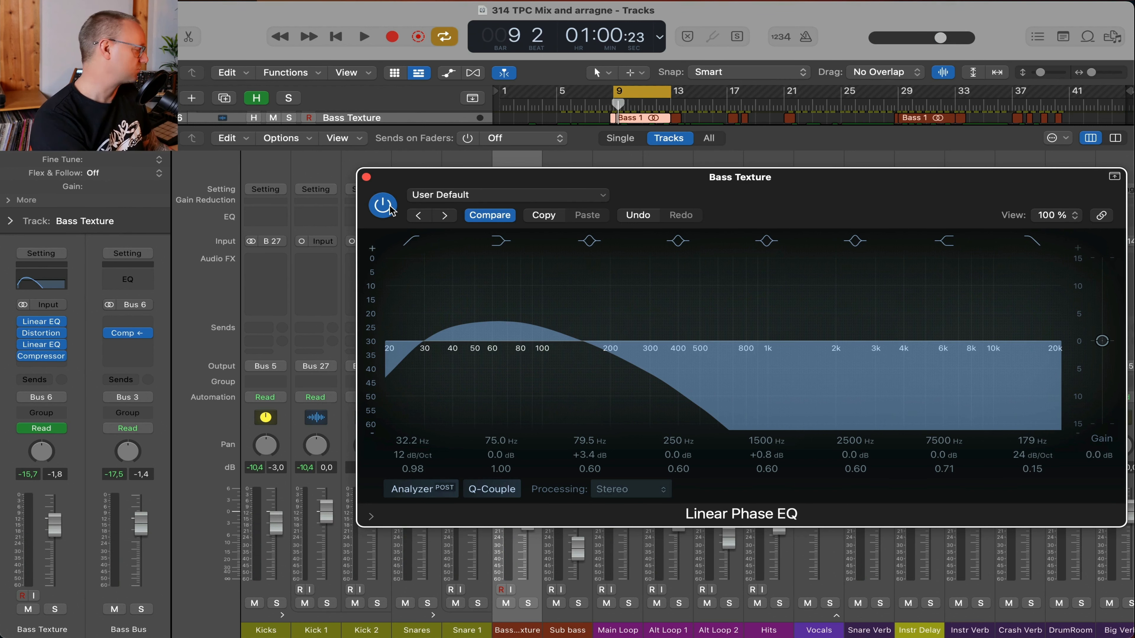
pyautogui.click(366, 176)
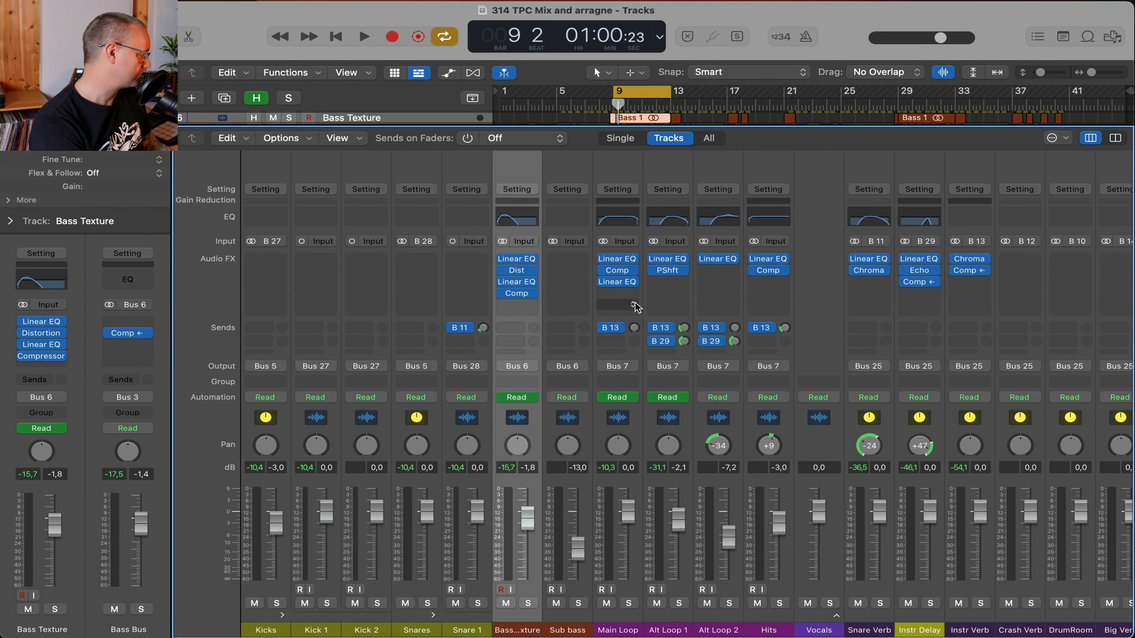
pyautogui.click(518, 272)
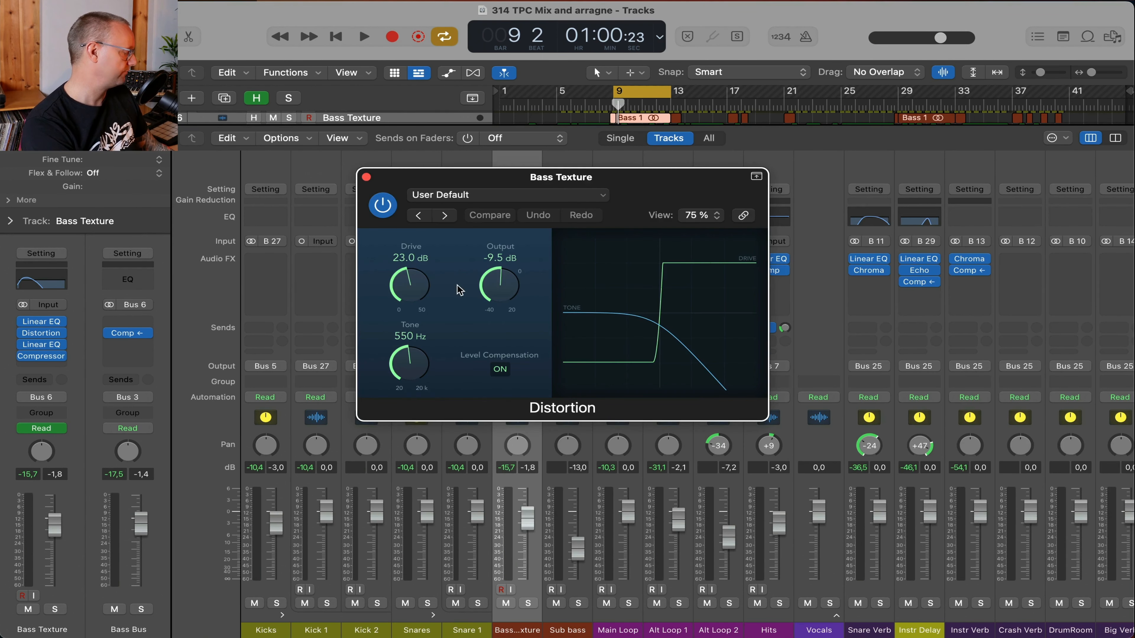
pyautogui.press('space')
pyautogui.press('s')
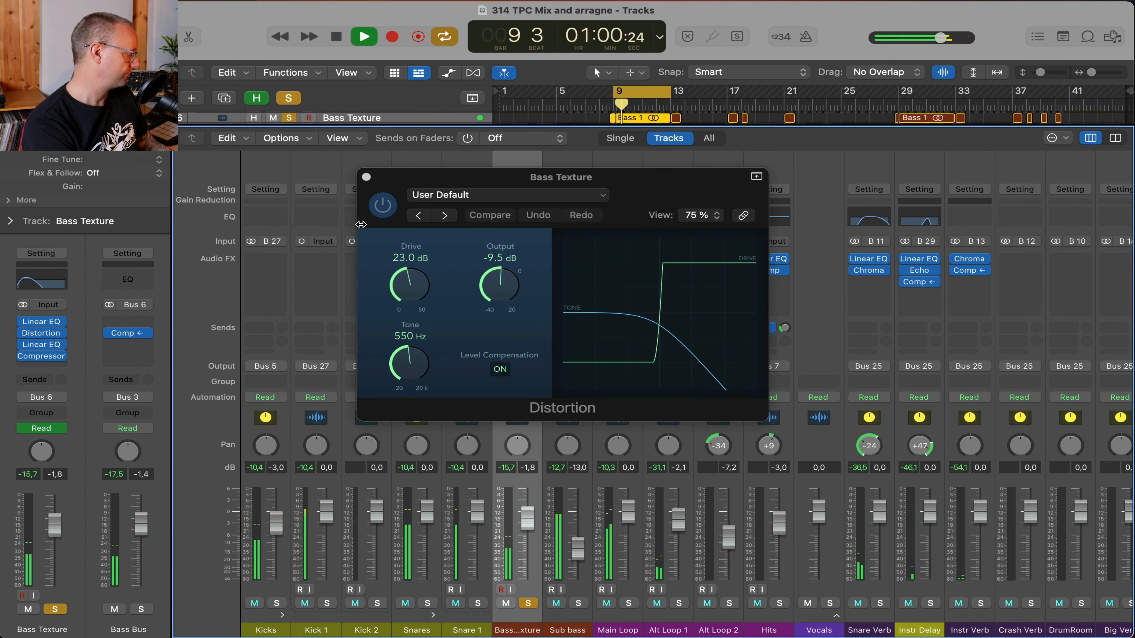
pyautogui.moveTo(489, 172); pyautogui.dragTo(821, 172)
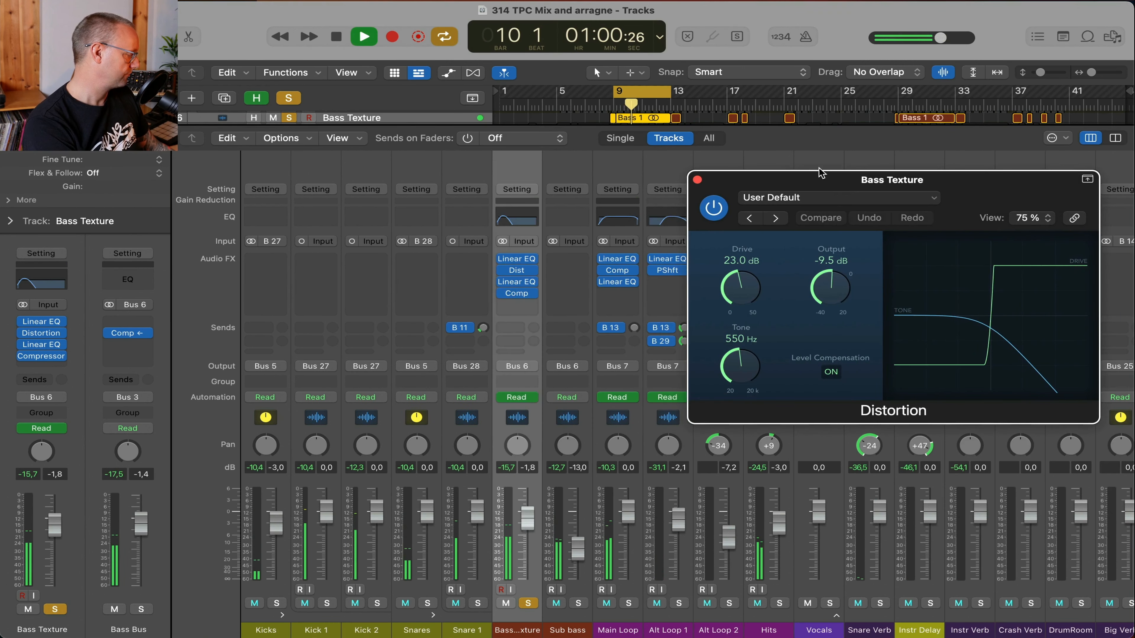
pyautogui.press('space')
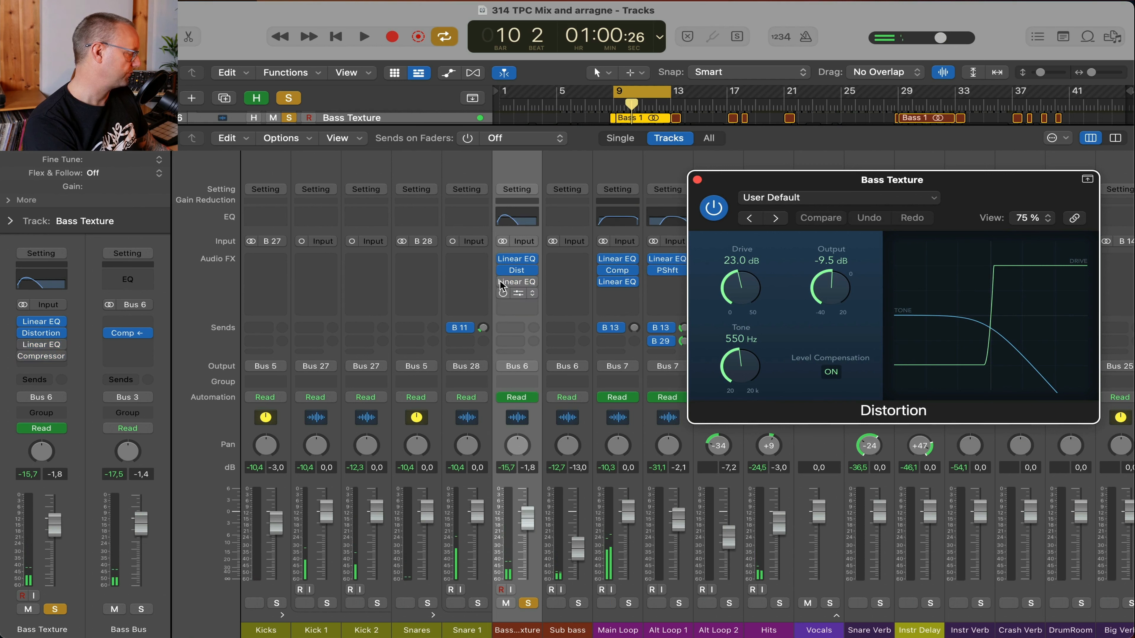
# Compare the sound of the Bass Texture track with its Distortion bypassed and re-enabled
pyautogui.click(503, 270)
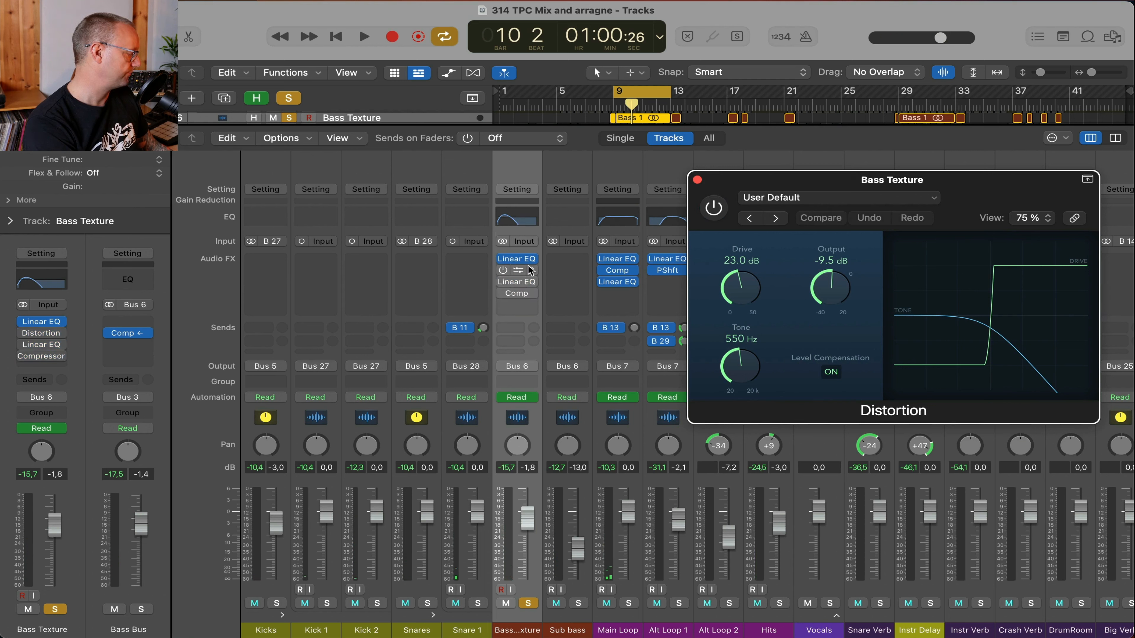
pyautogui.press('space')
pyautogui.press('space')
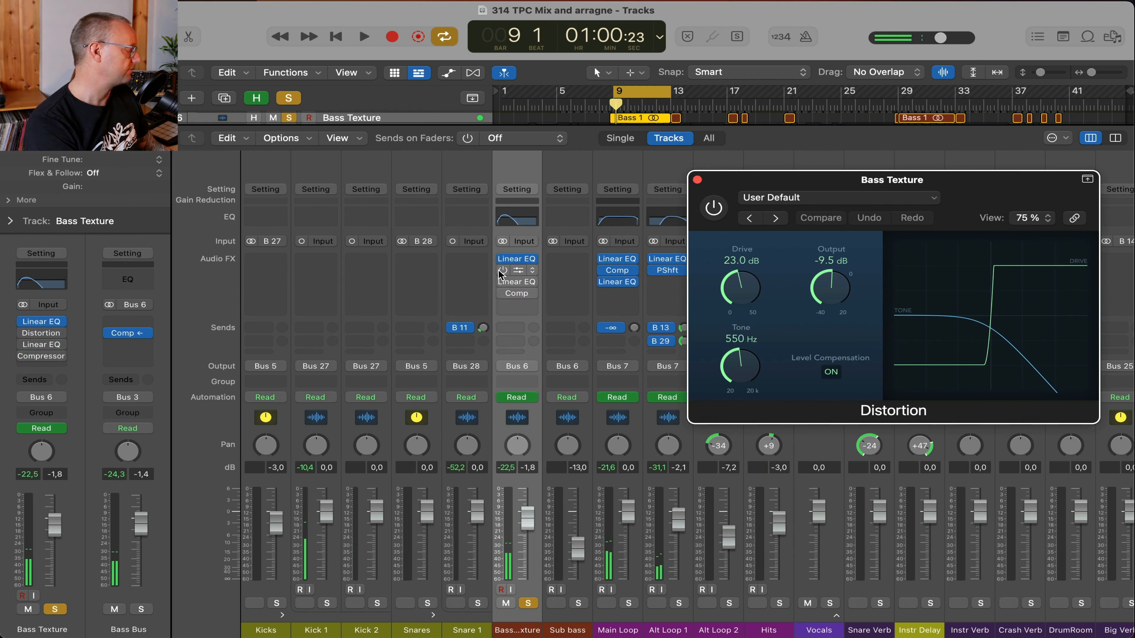
pyautogui.click(503, 270)
pyautogui.press('space')
pyautogui.press('space')
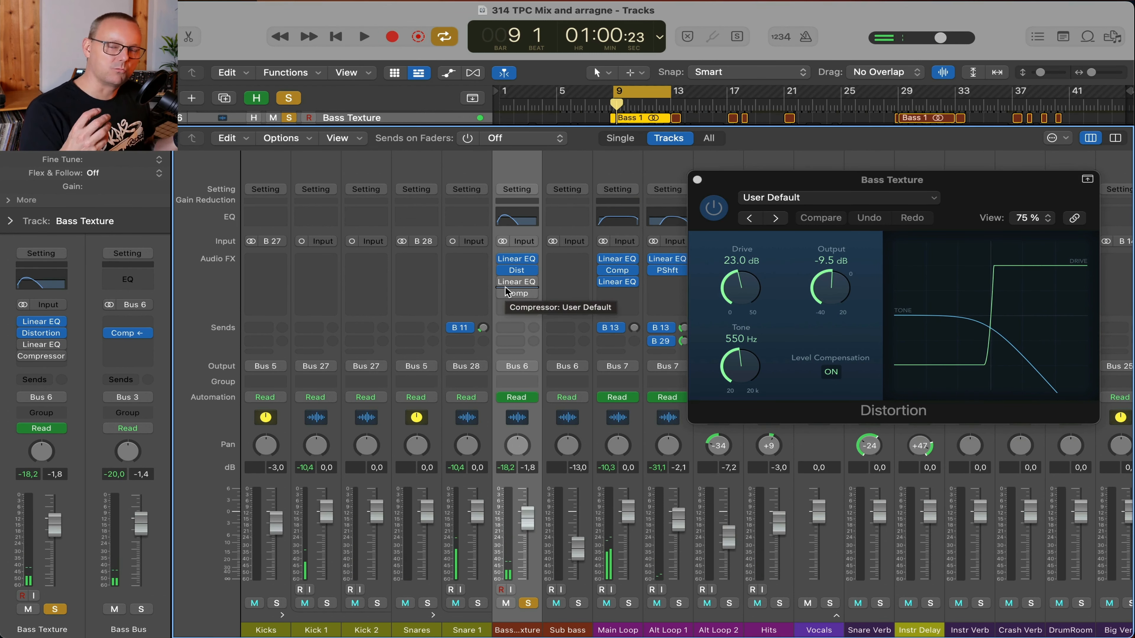
# Enable the second Linear EQ on the Bass Texture track and inspect its settings
pyautogui.press('x')
pyautogui.click(43, 344)
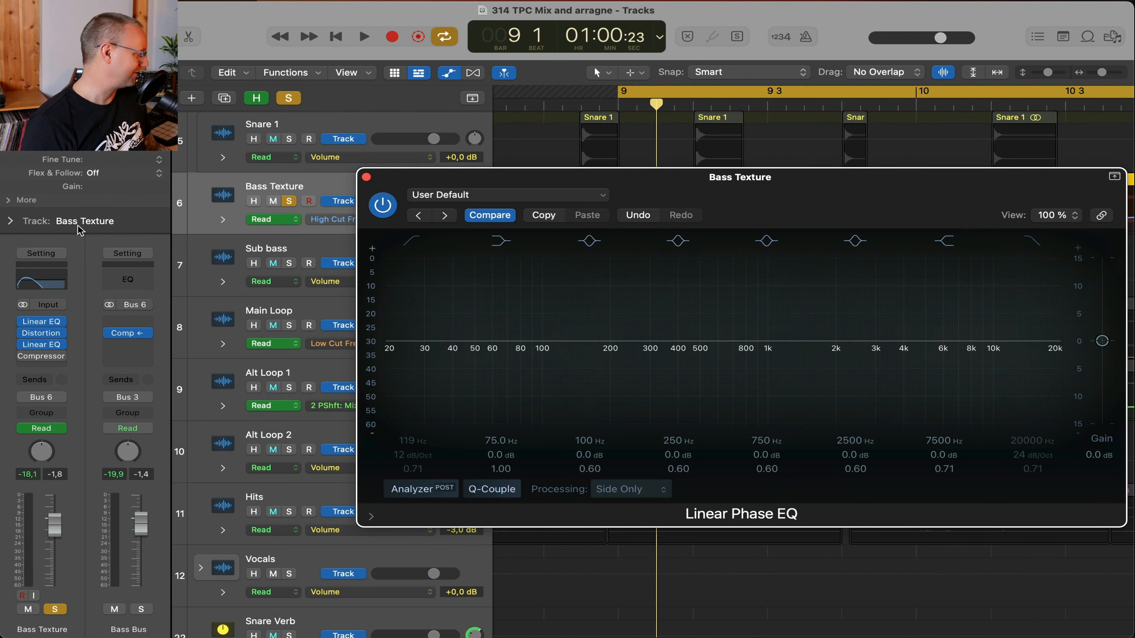
pyautogui.click(367, 177)
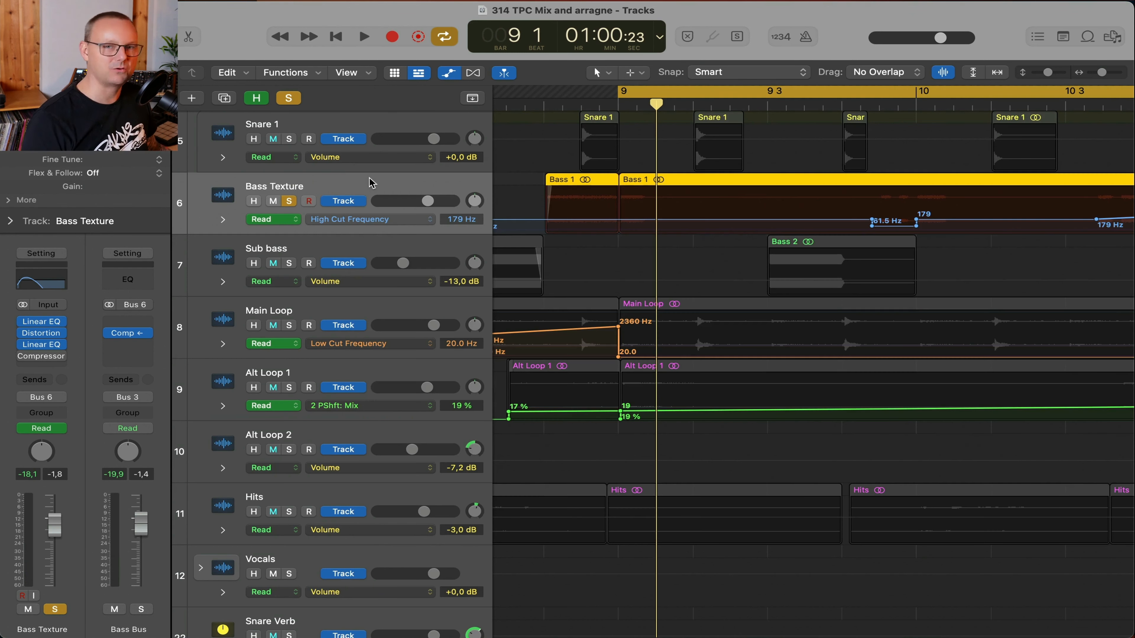
# Enable the Compressor on the Bass Texture track and check its gain reduction during playback
pyautogui.click(42, 356)
pyautogui.press('space')
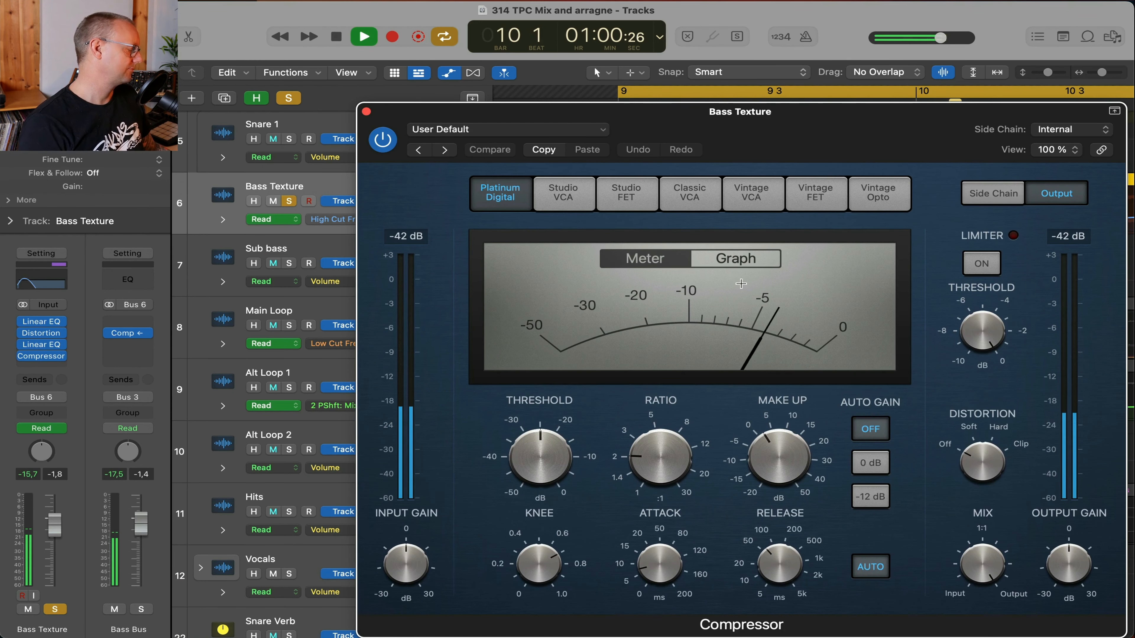
pyautogui.press('space')
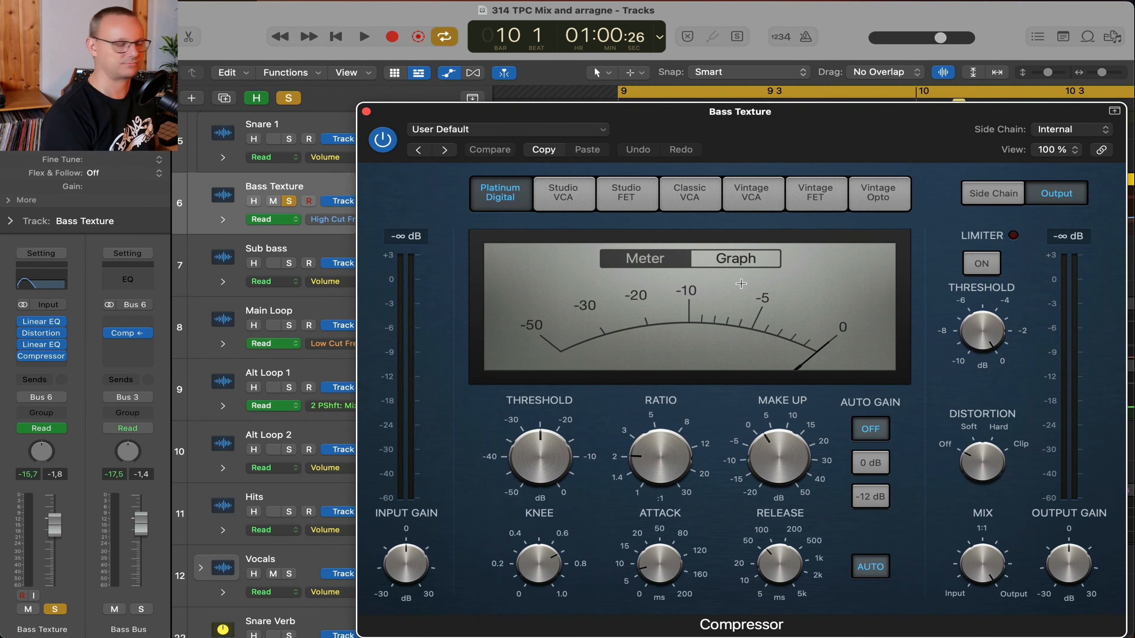
pyautogui.press('super+w')
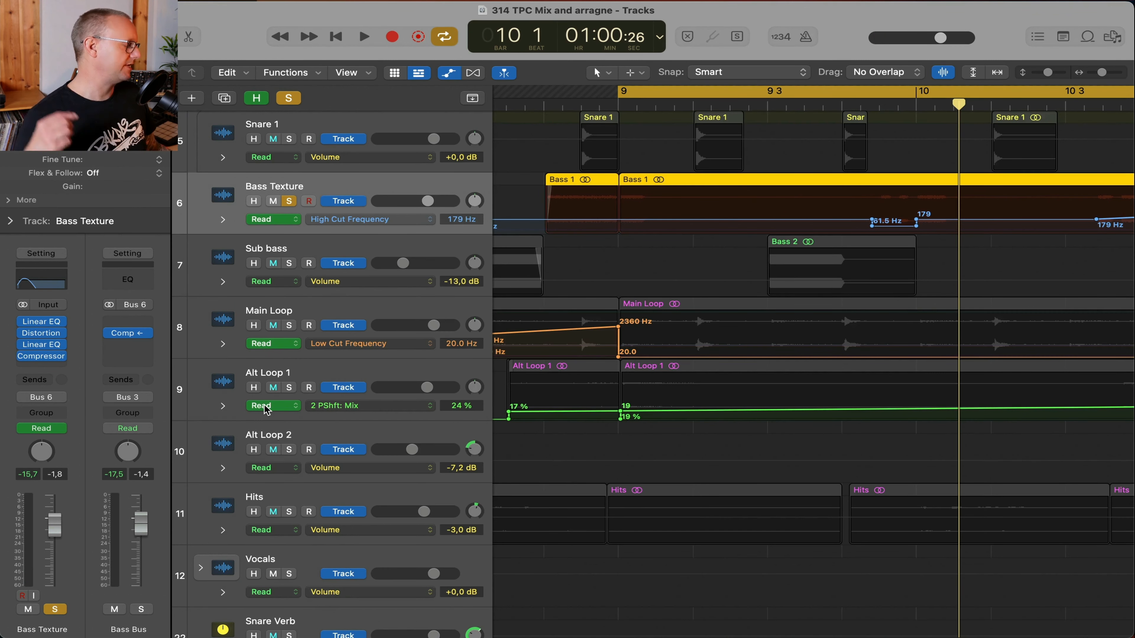
# Solo the Bass Texture and Sub bass tracks together in the mixer and audition them
pyautogui.press('space')
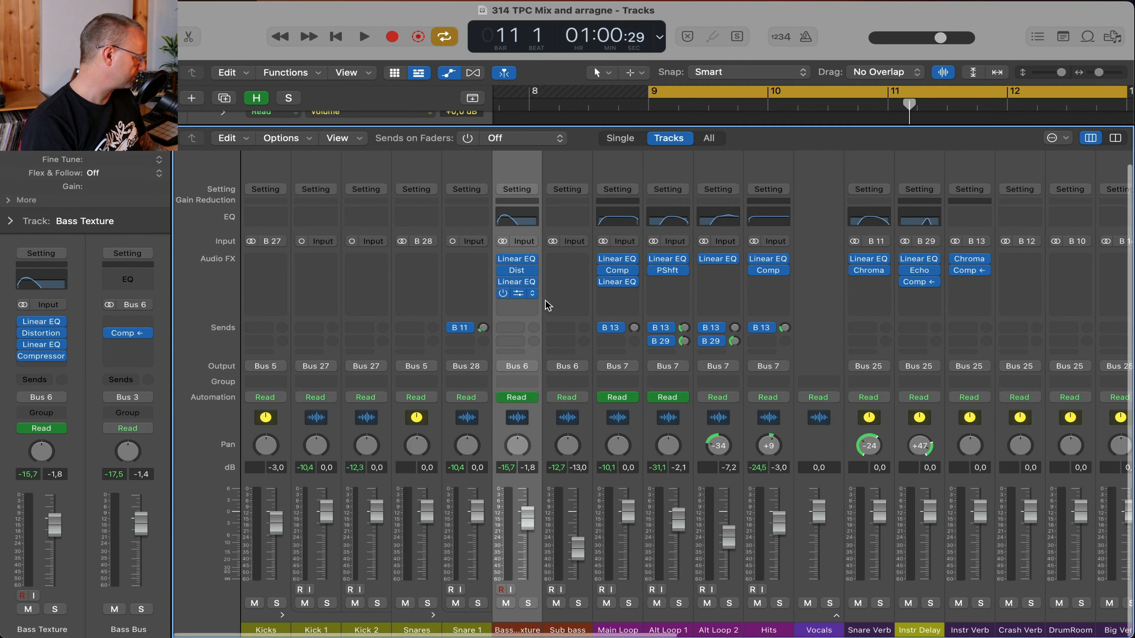
pyautogui.click(579, 629)
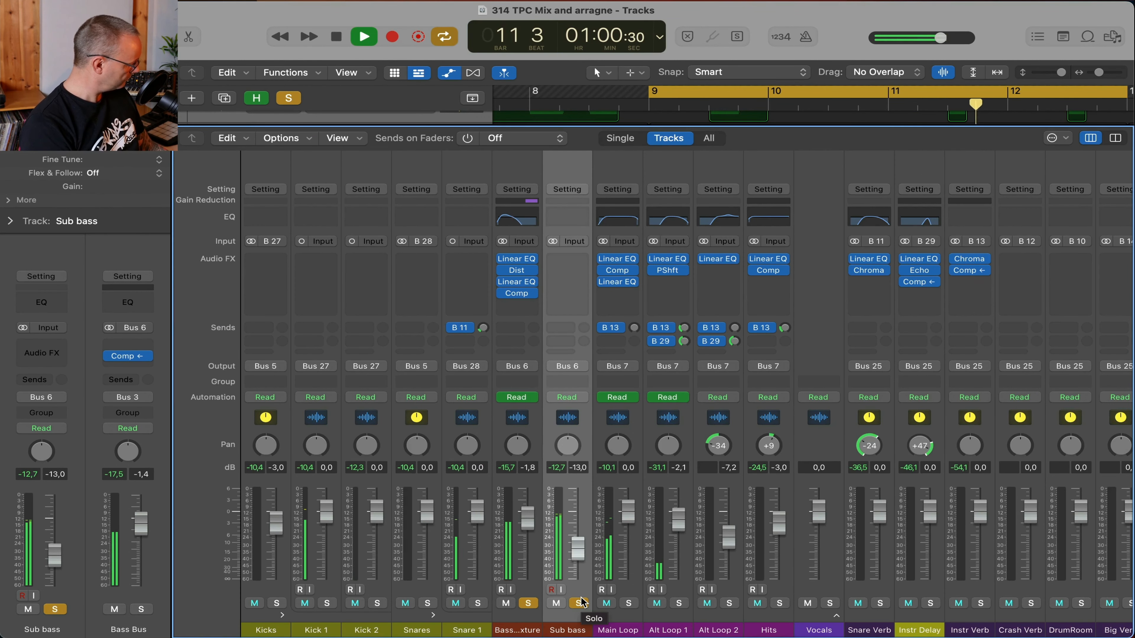
pyautogui.press('space')
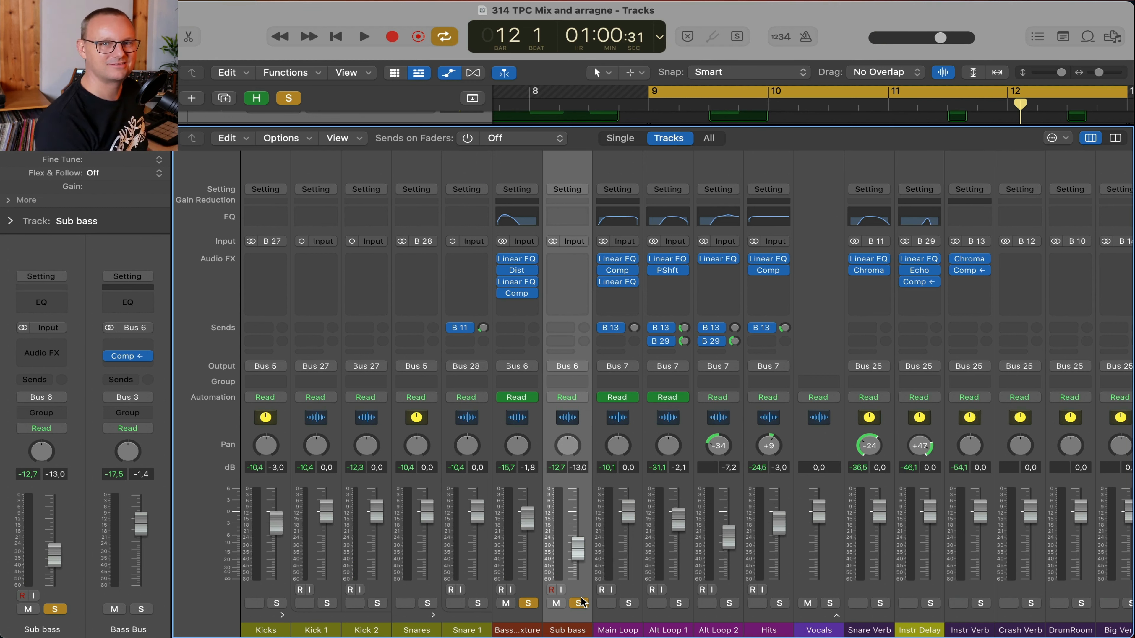
# Unsolo Bass Texture and Sub bass during playback to hear the bass in the full mix
pyautogui.press('space')
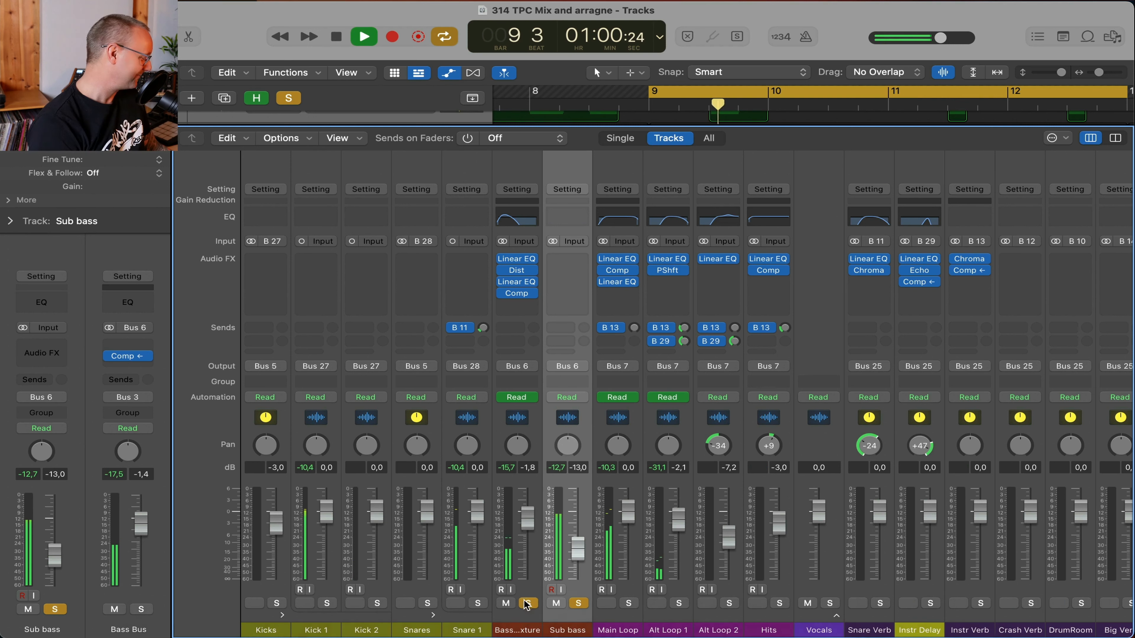
pyautogui.click(529, 604)
pyautogui.click(578, 604)
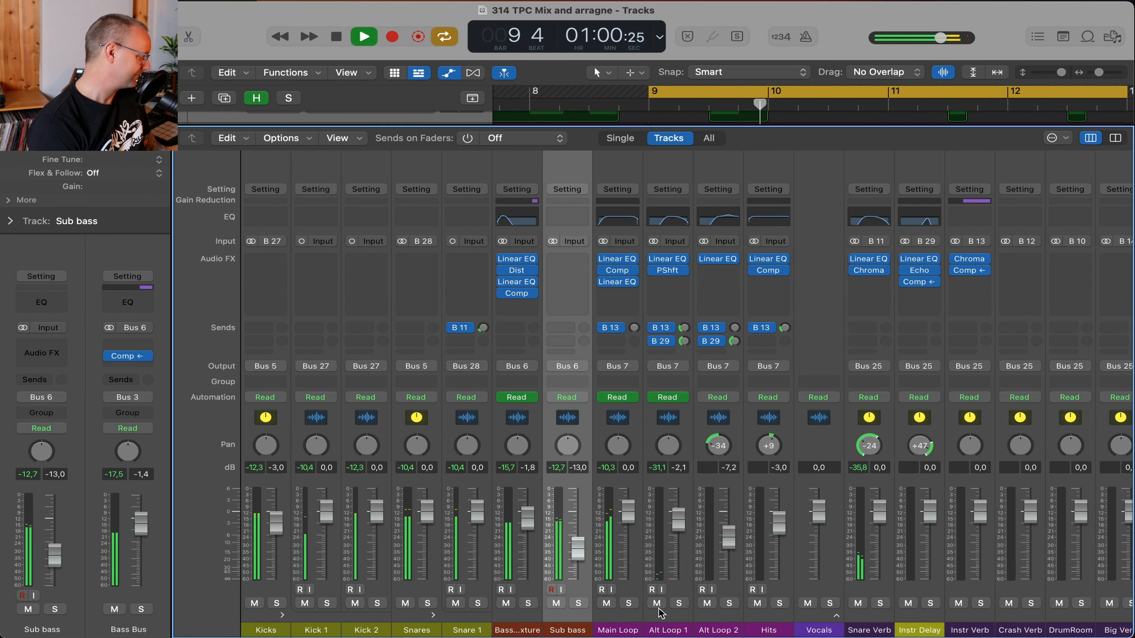
pyautogui.press('space')
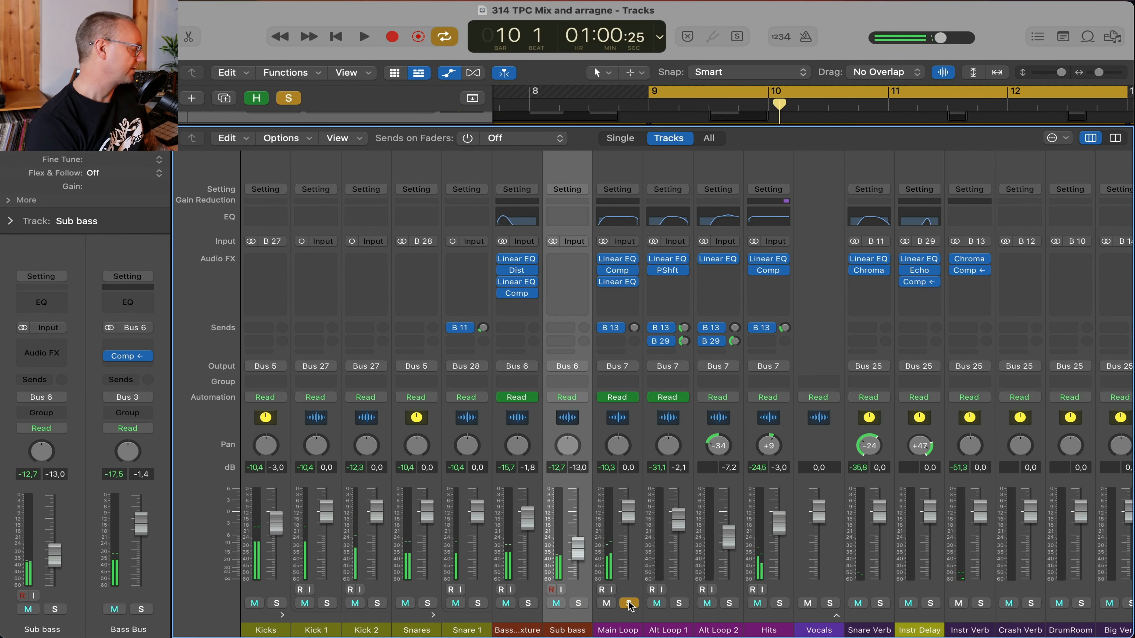
# Solo the Main Loop track, enable its first Linear EQ and open that EQ's settings
pyautogui.click(628, 603)
pyautogui.click(633, 630)
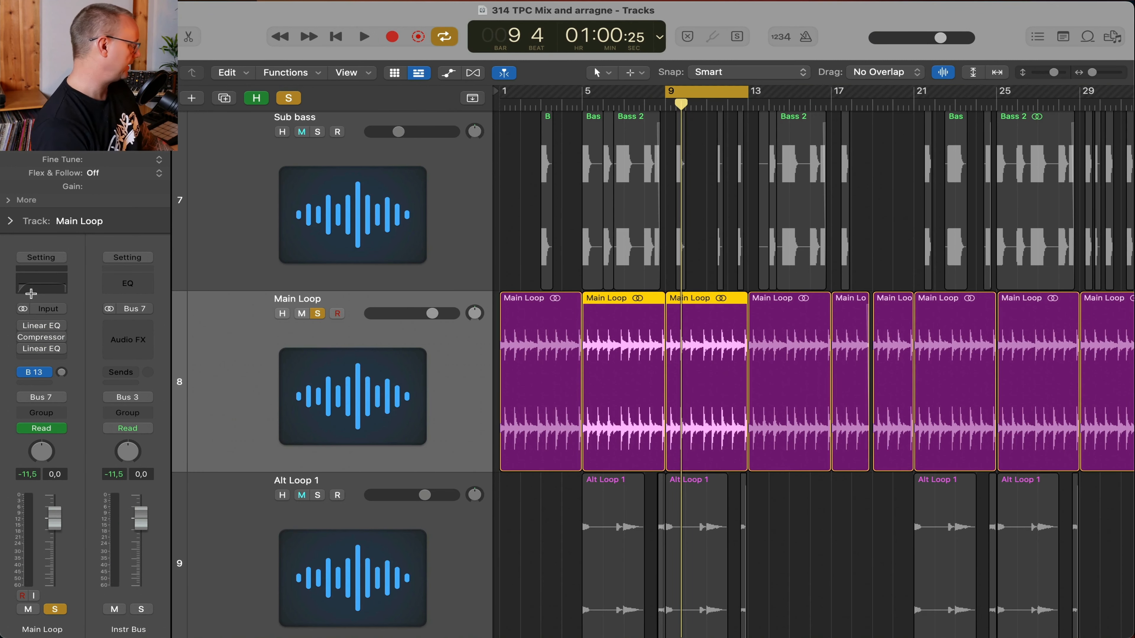
pyautogui.click(51, 328)
pyautogui.click(41, 325)
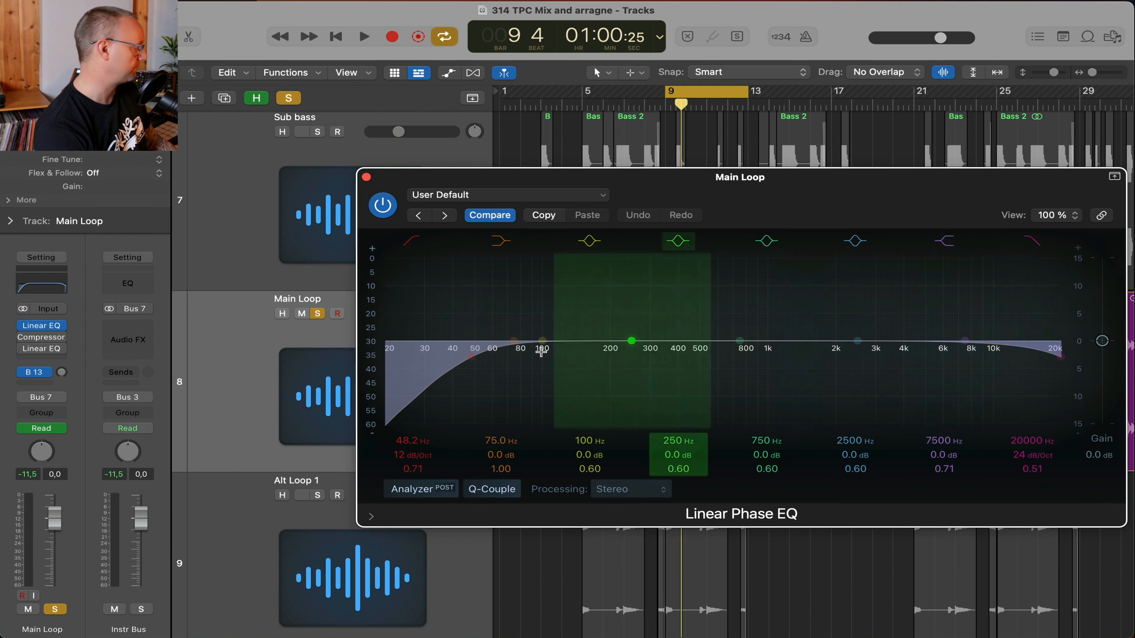
# Enable the Compressor on the Main Loop track and audition the loop with its meter open
pyautogui.click(23, 338)
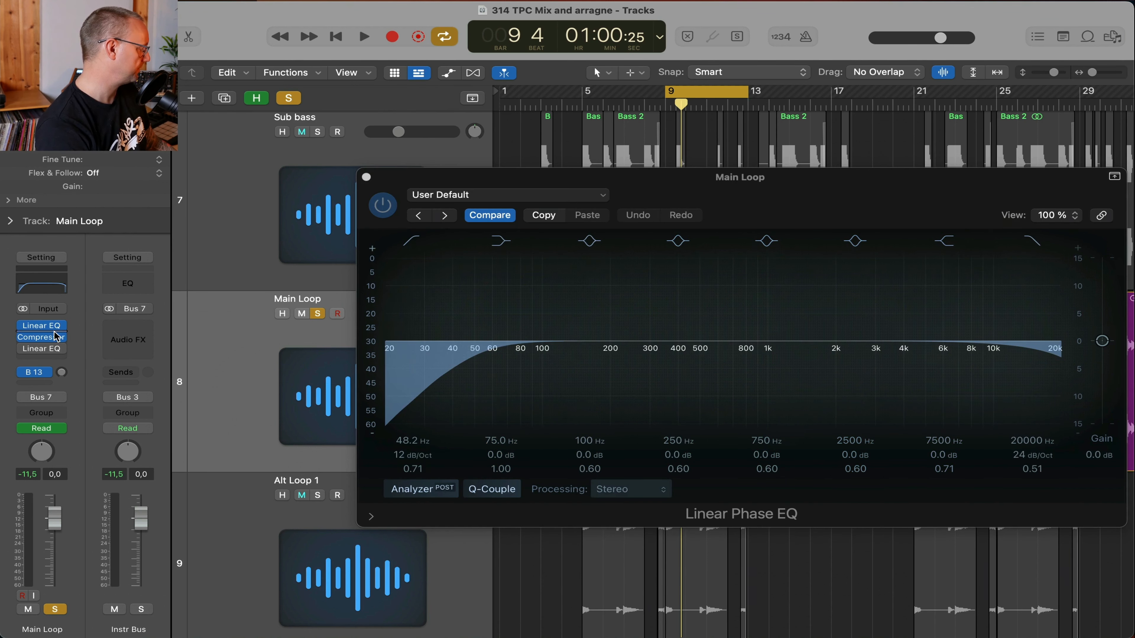
pyautogui.click(56, 336)
pyautogui.press('space')
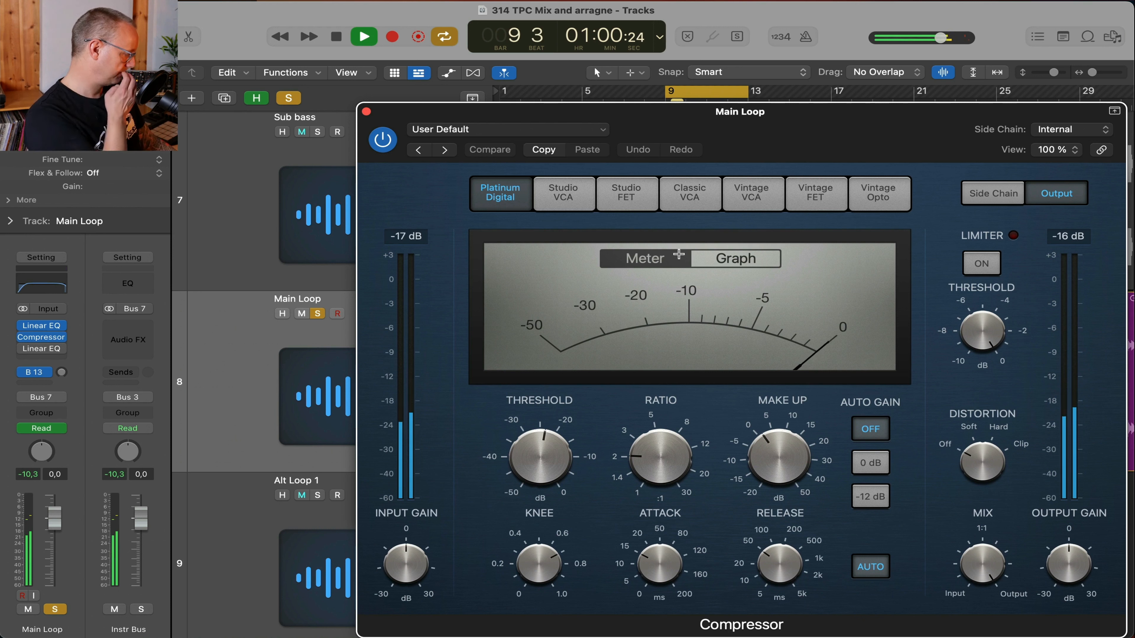
pyautogui.press('space')
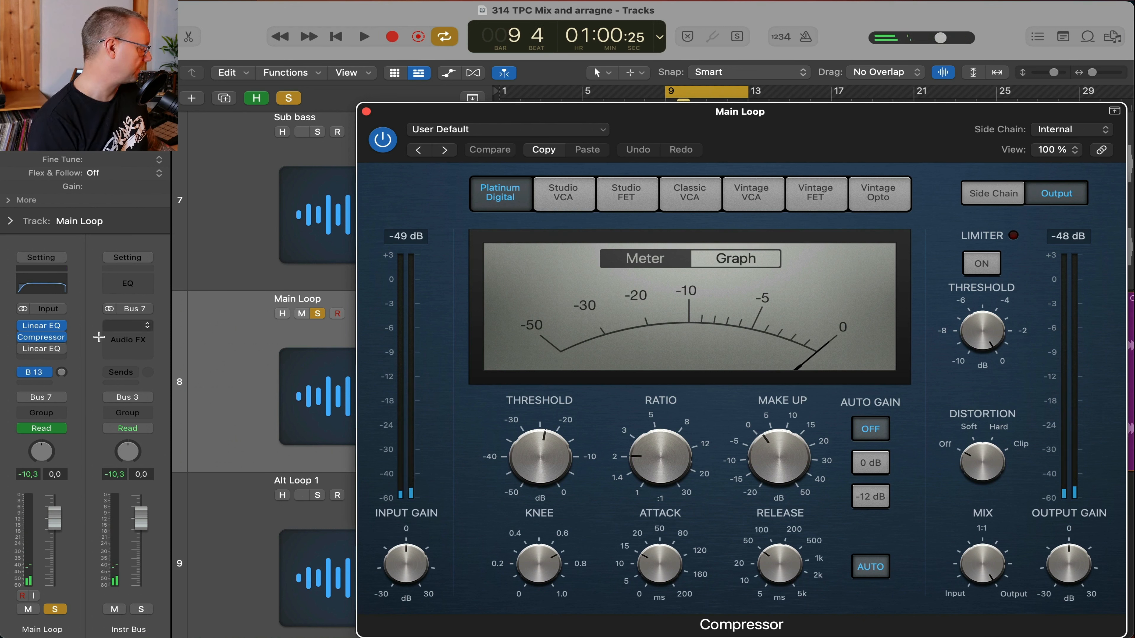
# Enable and open the second Linear EQ on the Main Loop track and play the loop through it
pyautogui.click(23, 348)
pyautogui.click(45, 350)
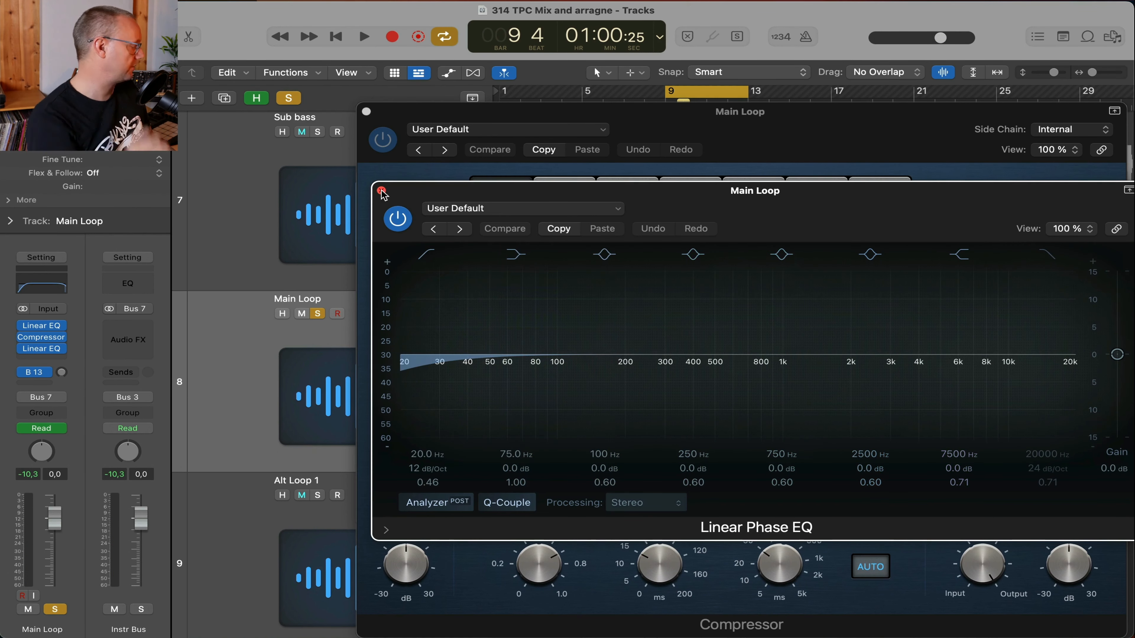
pyautogui.press('space')
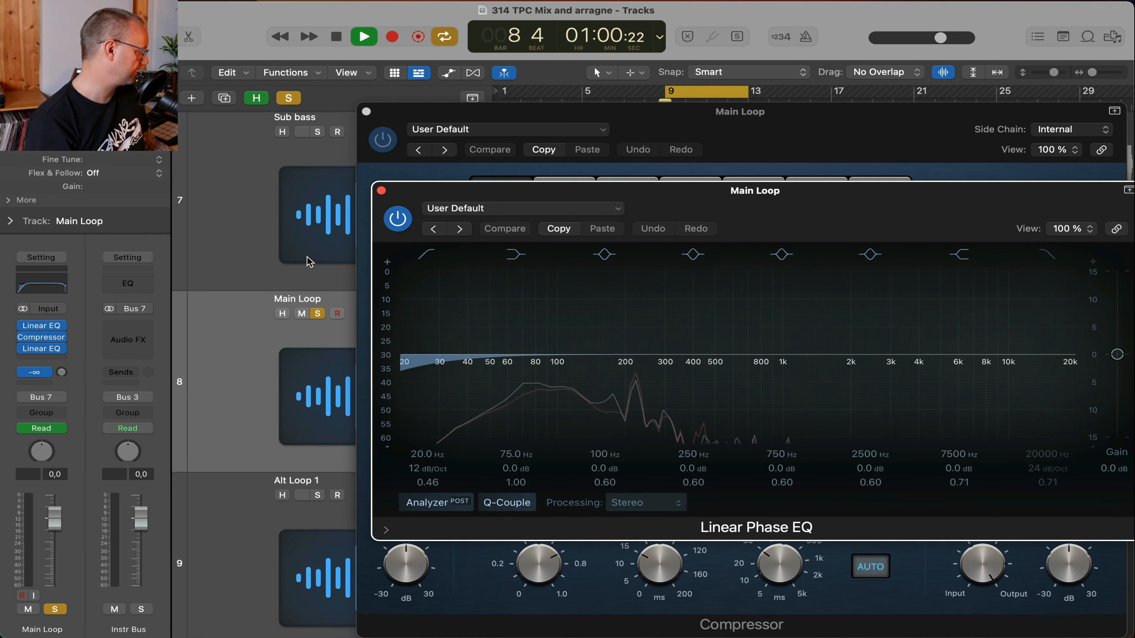
# Close all of the Main Loop's plug-in windows and show the track automation in the arrangement
pyautogui.click(367, 111)
pyautogui.click(381, 190)
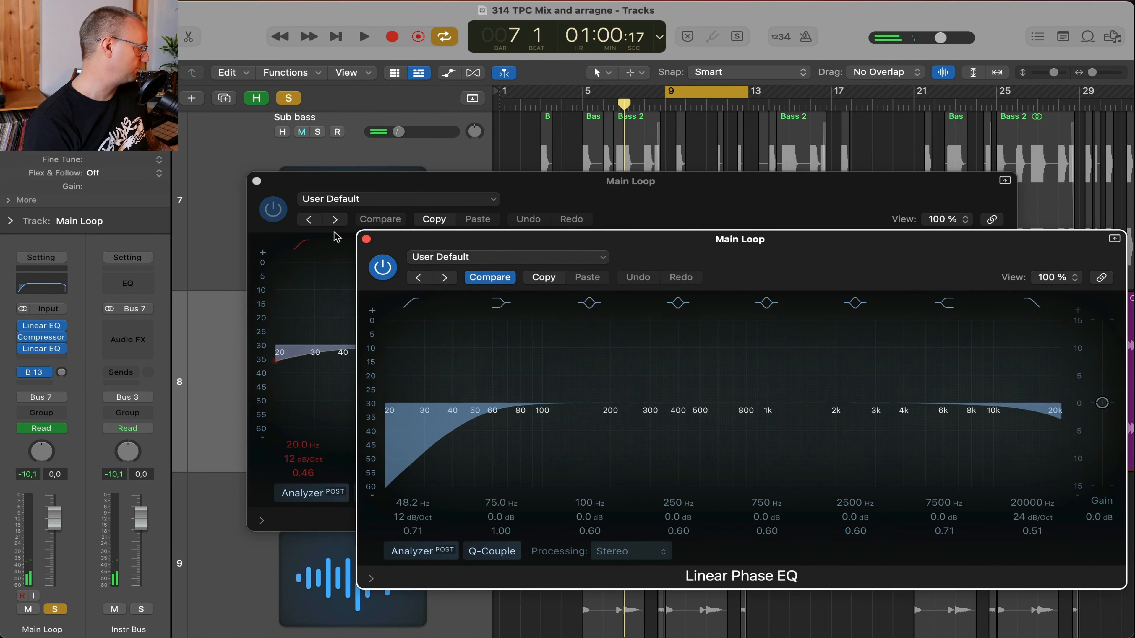
pyautogui.click(367, 240)
pyautogui.click(256, 181)
pyautogui.press('a')
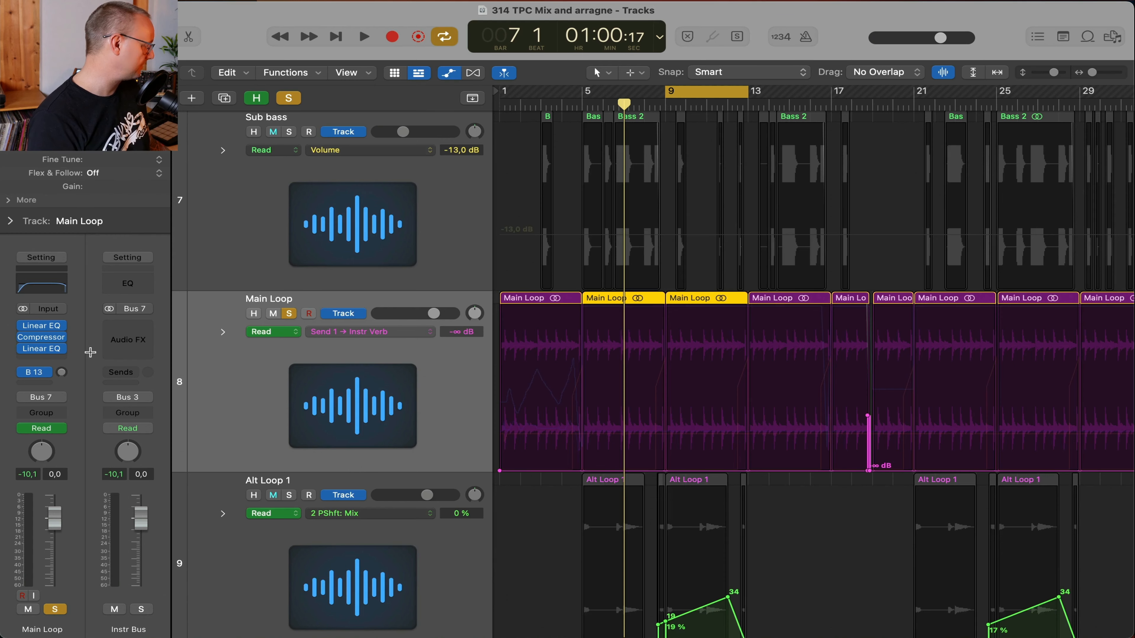
pyautogui.hscroll(3, 564, 399)
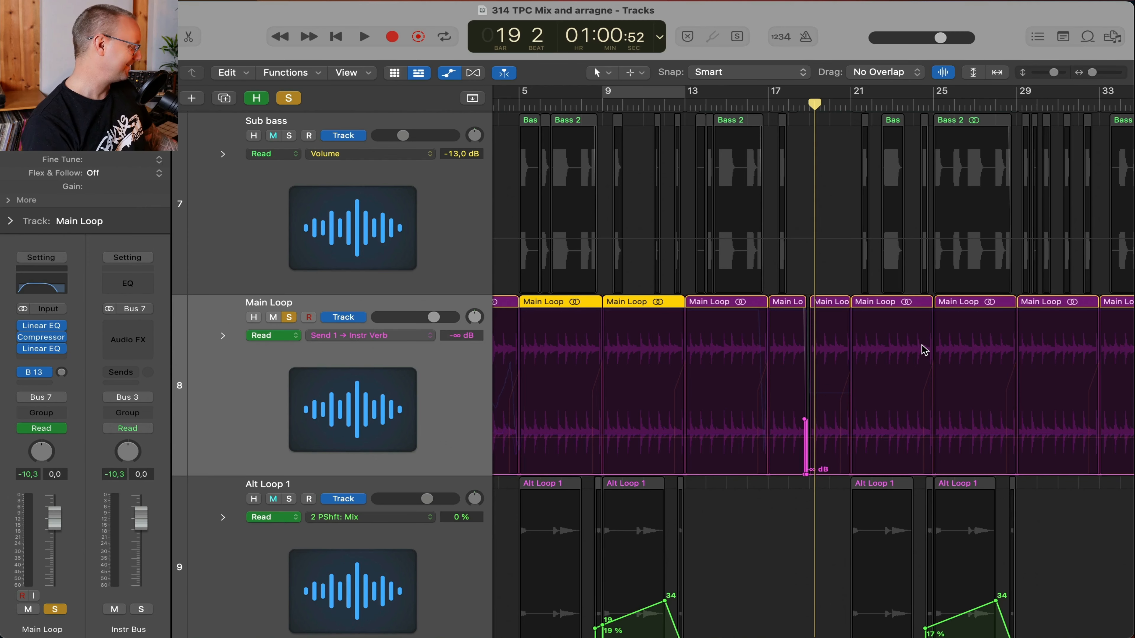
# Unsolo the Main Loop and play the full mix from bar 18 to hear its Instr Verb send automation
pyautogui.press('s')
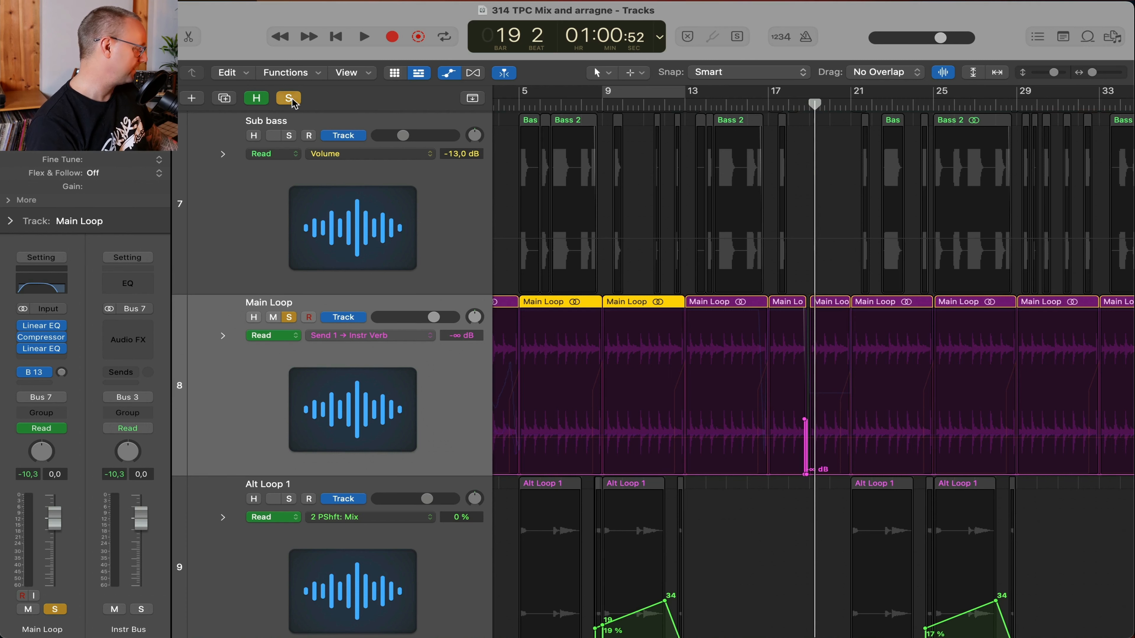
pyautogui.moveTo(814, 104); pyautogui.dragTo(802, 103)
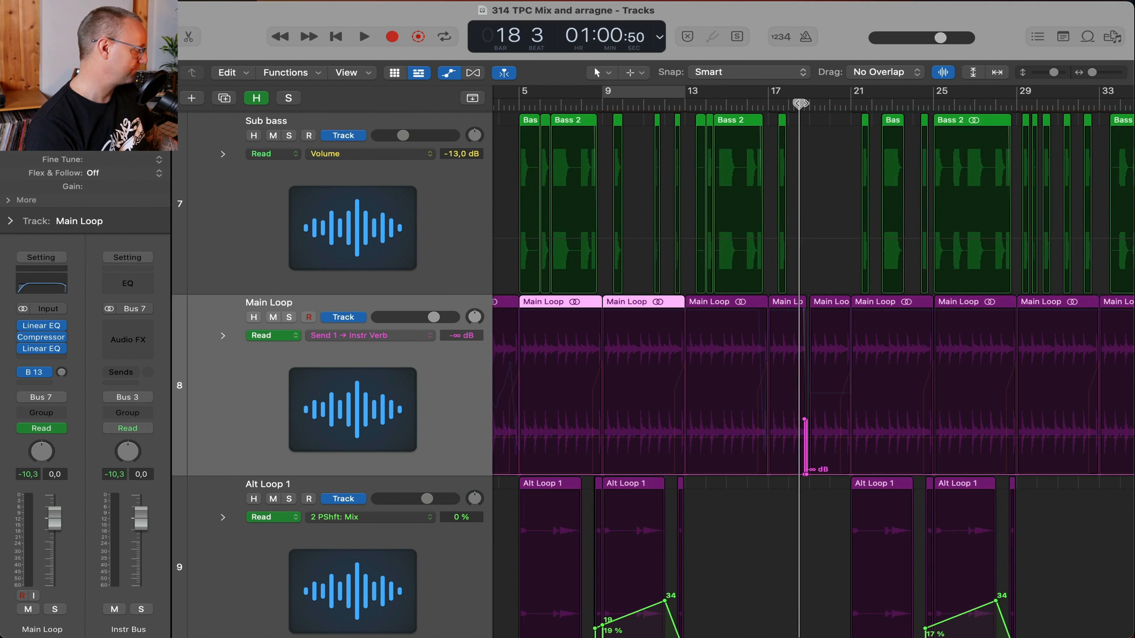
pyautogui.press('space')
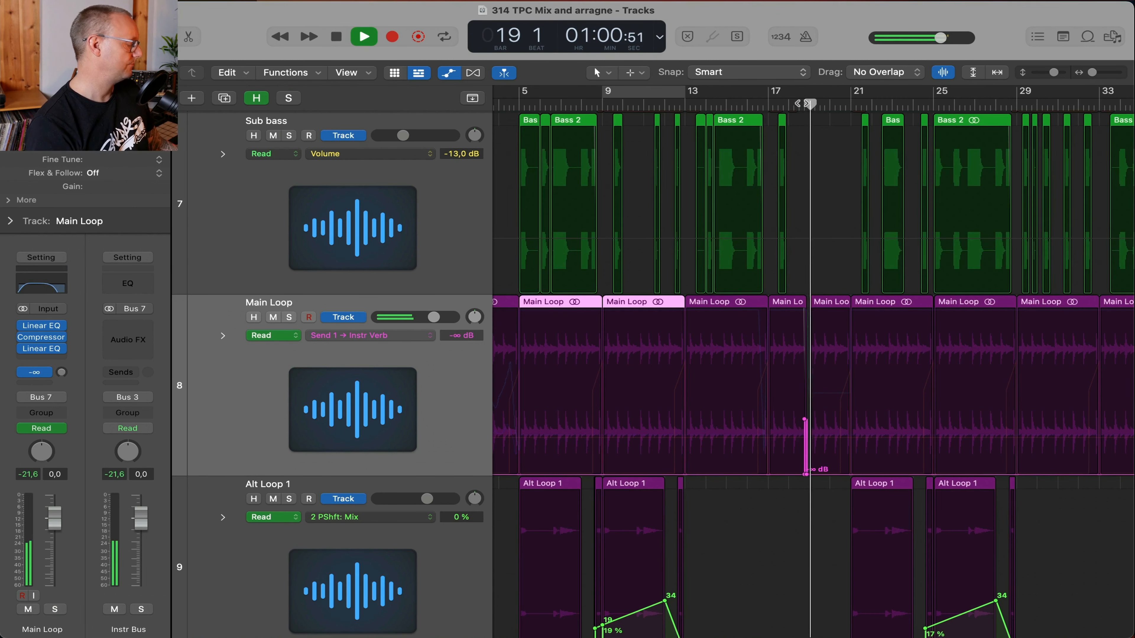
pyautogui.press('space')
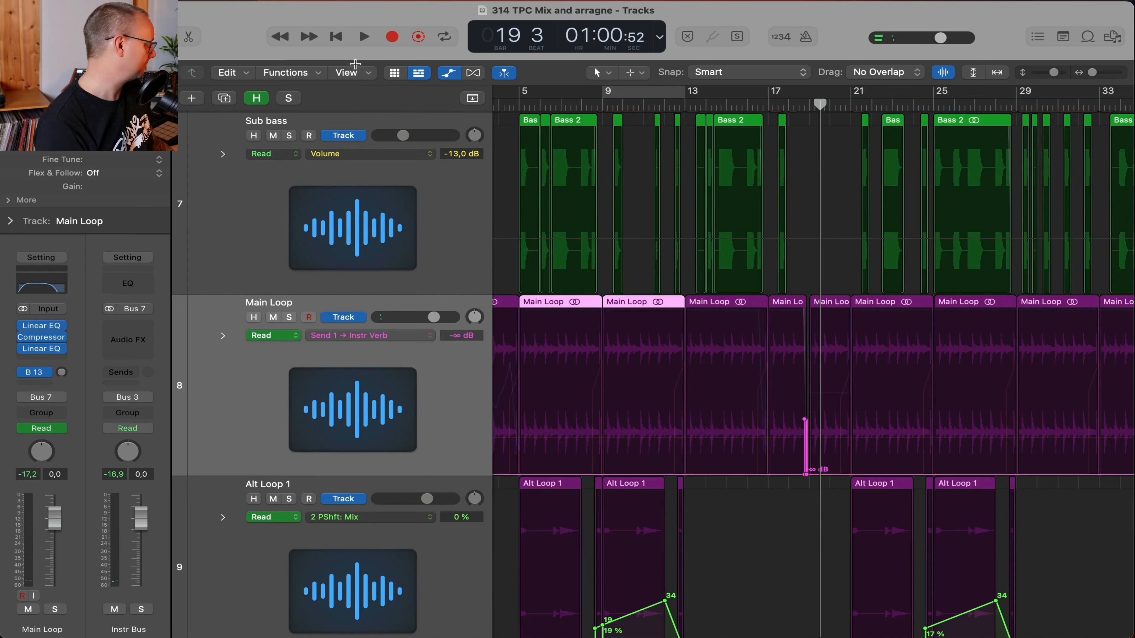
pyautogui.scroll(-5, 279, 378)
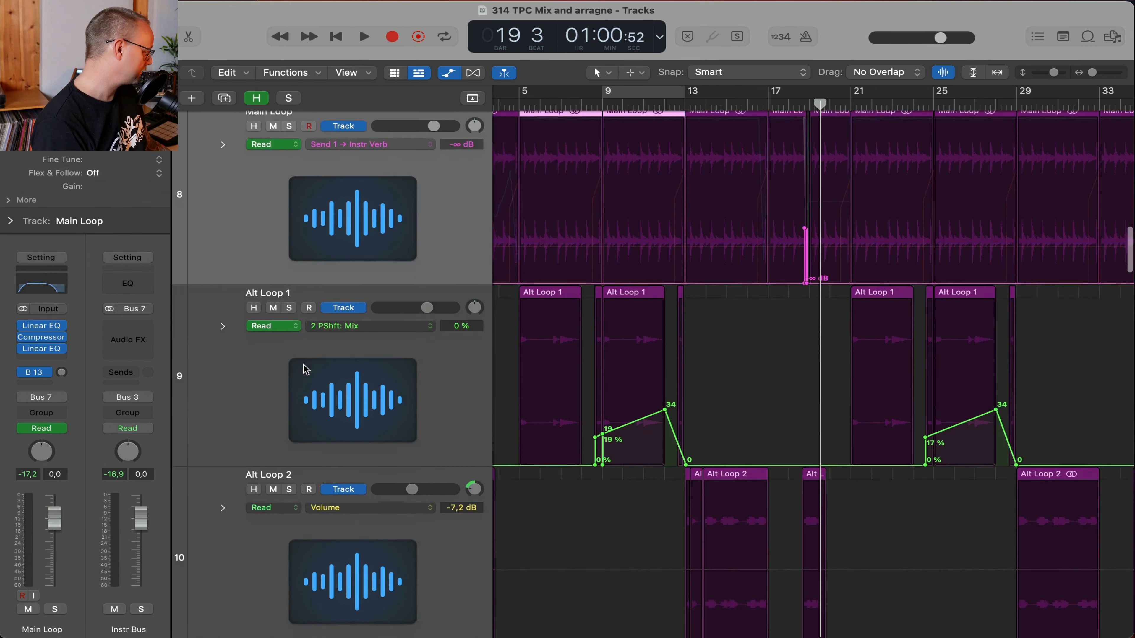
# Open the Linear EQ on the Alt Loop 1 track and play the mix from bar 10 with it in view
pyautogui.click(246, 318)
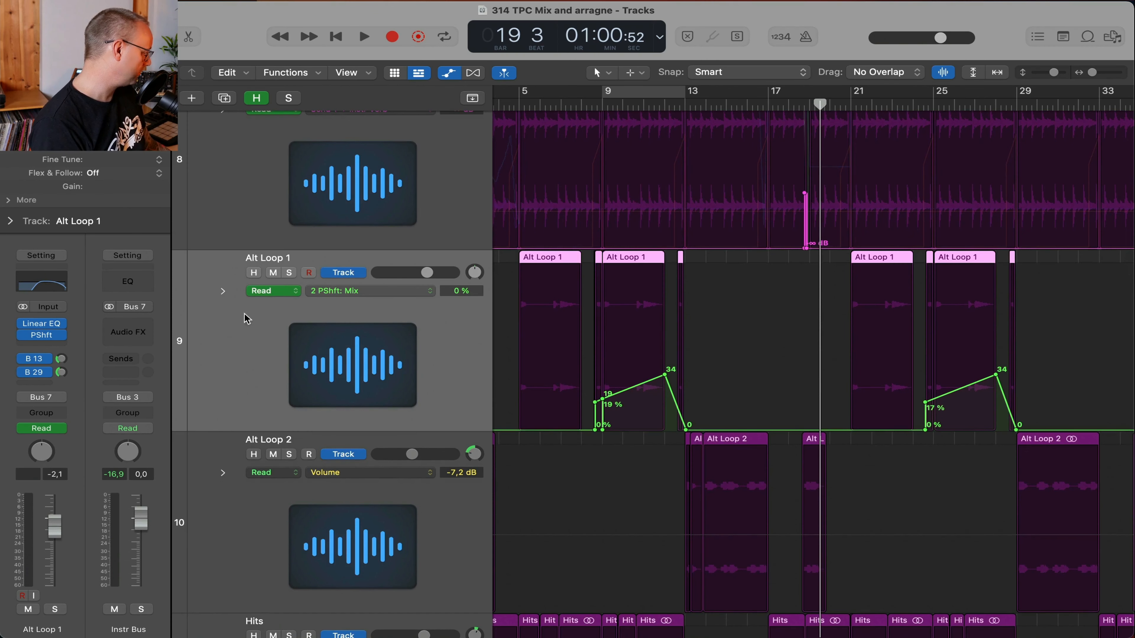
pyautogui.click(45, 324)
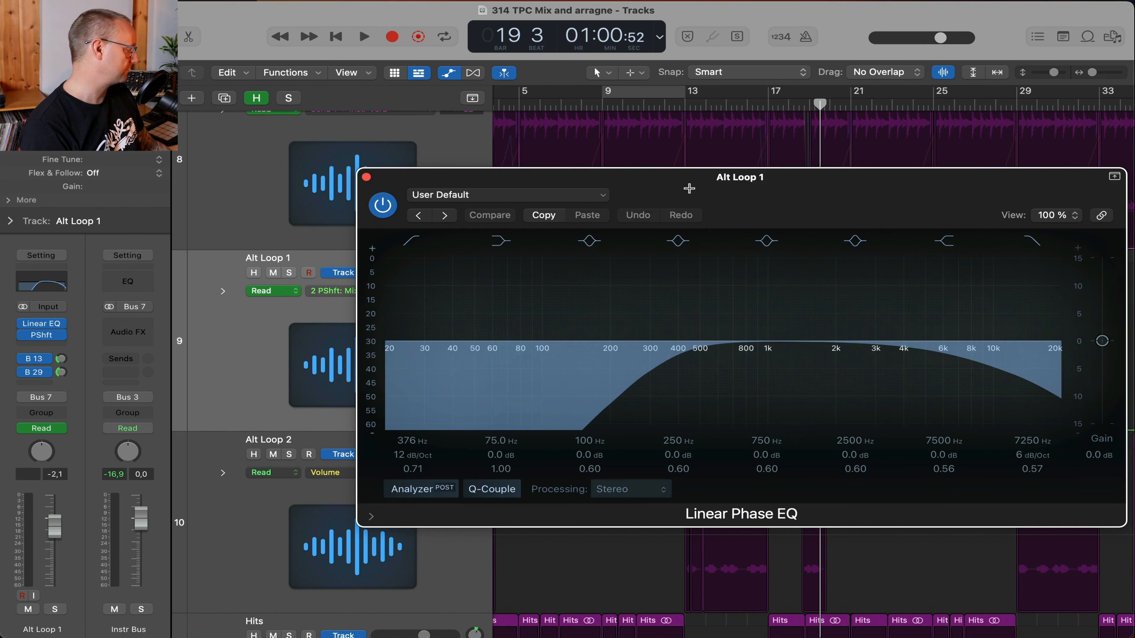
pyautogui.moveTo(688, 188); pyautogui.dragTo(1049, 380)
pyautogui.press('space')
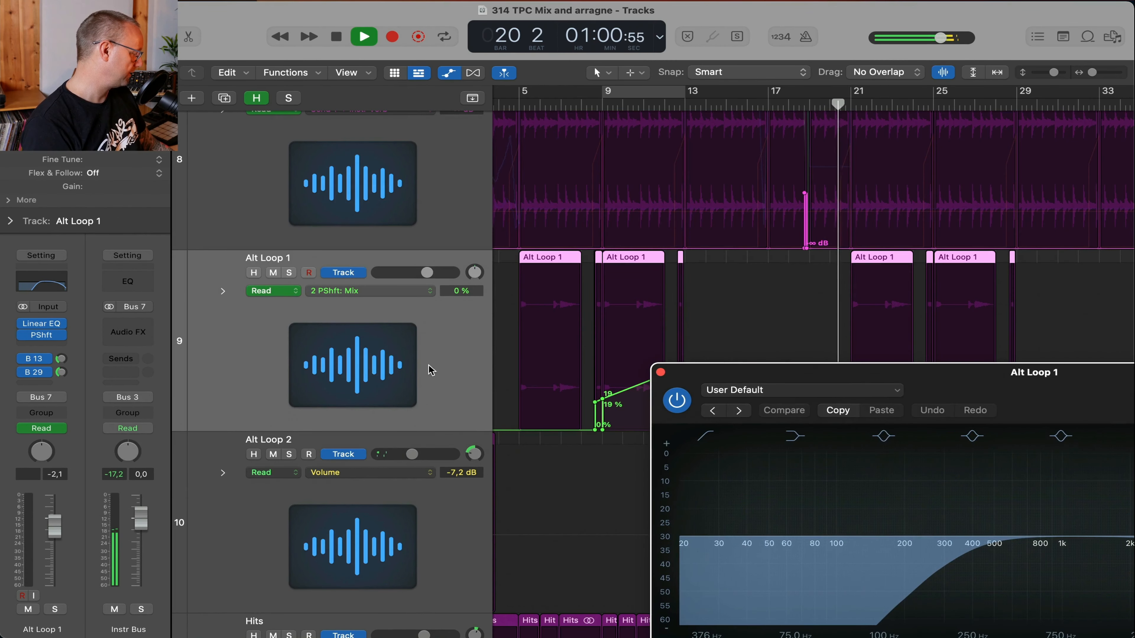
pyautogui.click(364, 372)
pyautogui.click(623, 102)
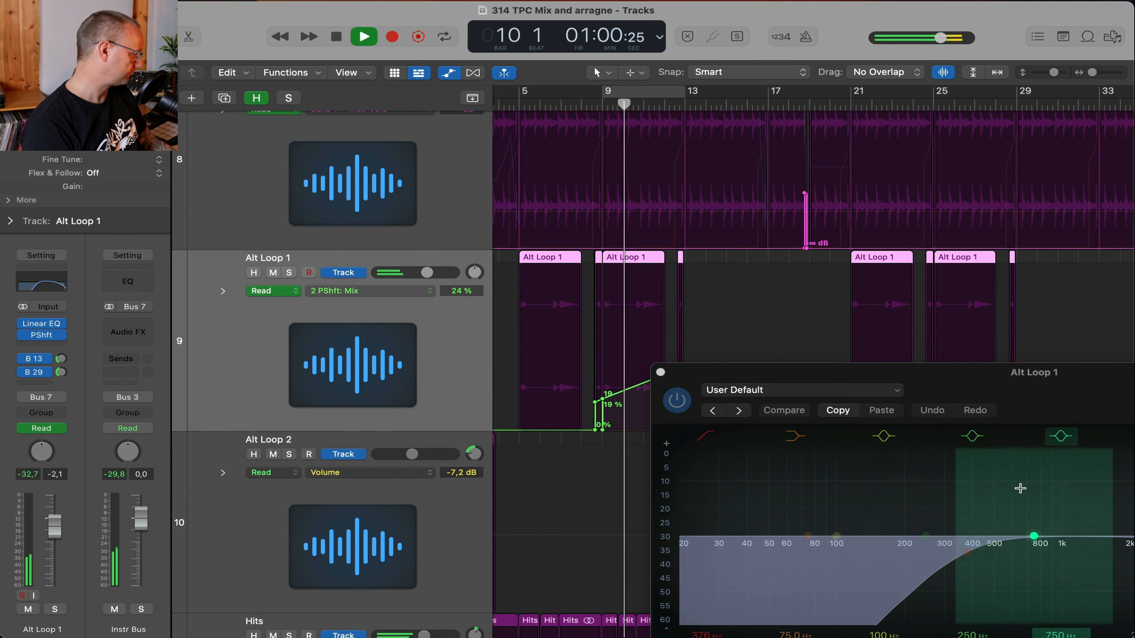
pyautogui.moveTo(994, 390); pyautogui.dragTo(879, 470)
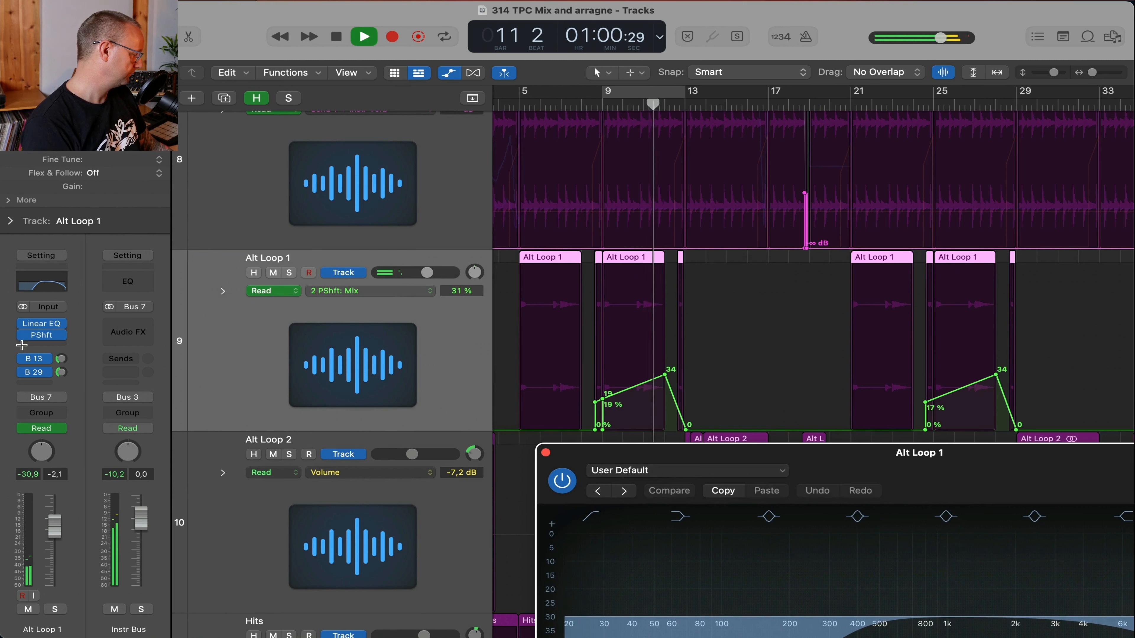
# Open Alt Loop 1's Pitch Shifter, audition its Mix automation in the mix and soloed, and close the plug-in window
pyautogui.click(39, 335)
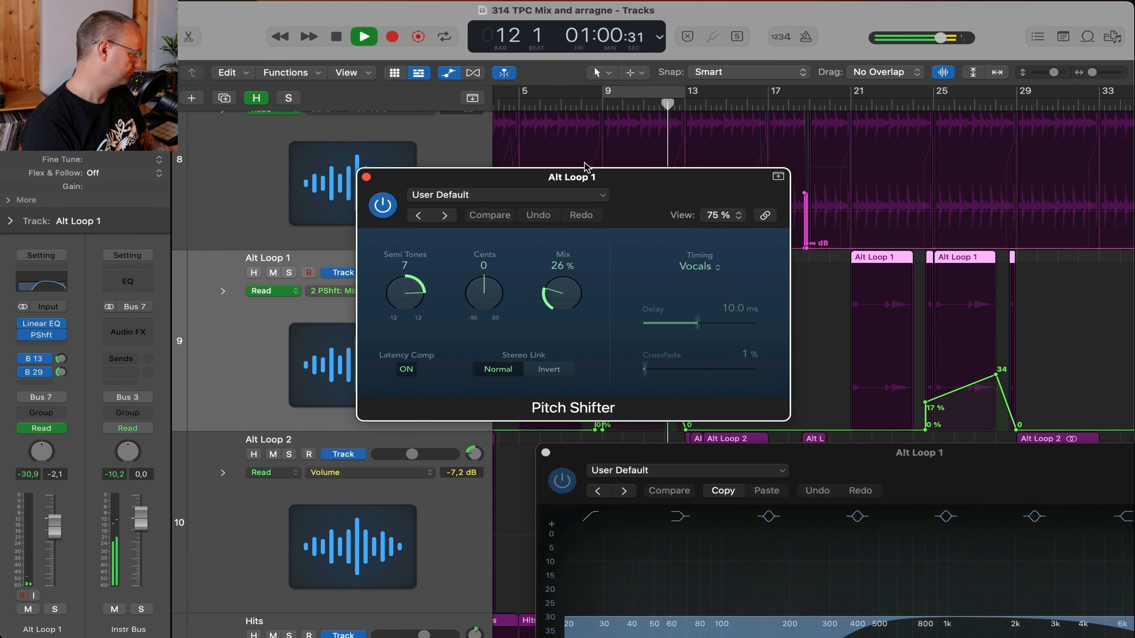
pyautogui.press('space')
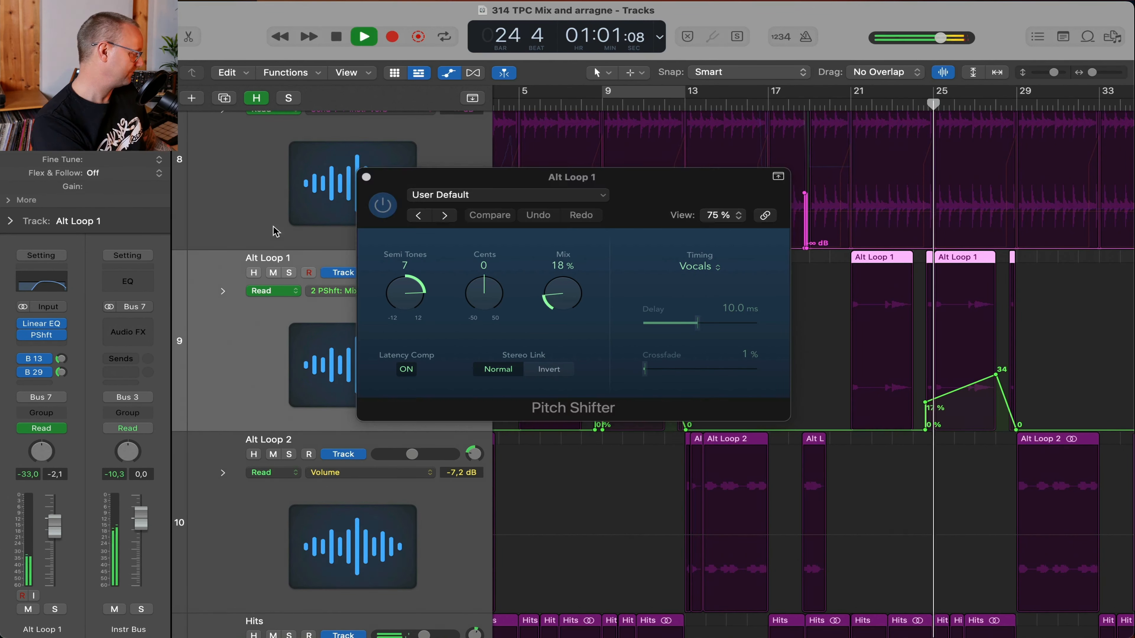
pyautogui.click(289, 273)
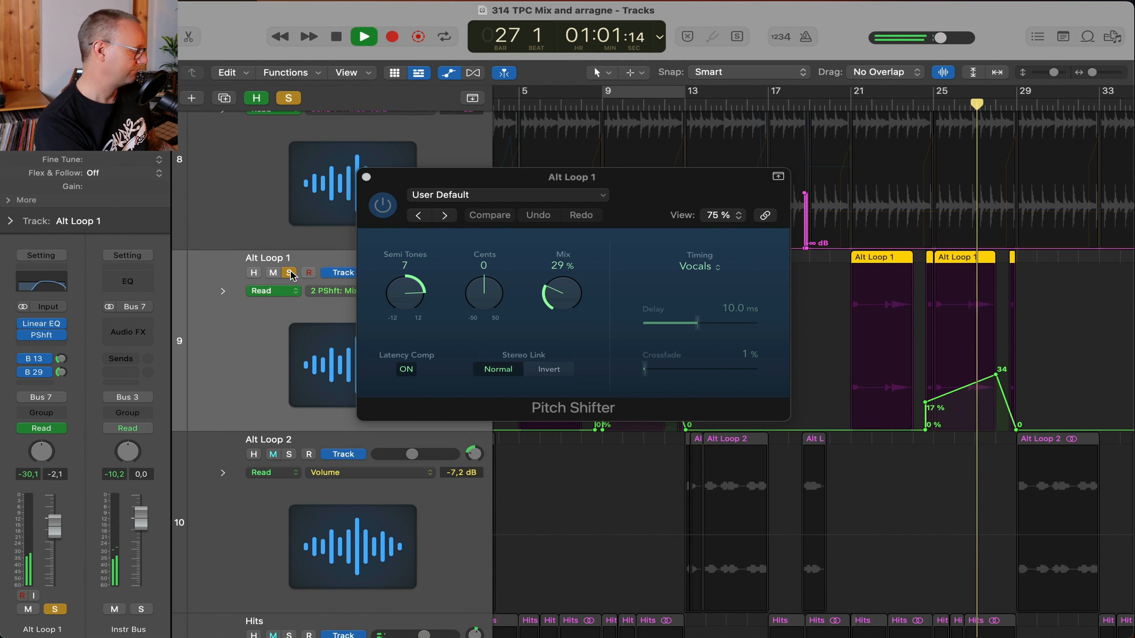
pyautogui.press('space')
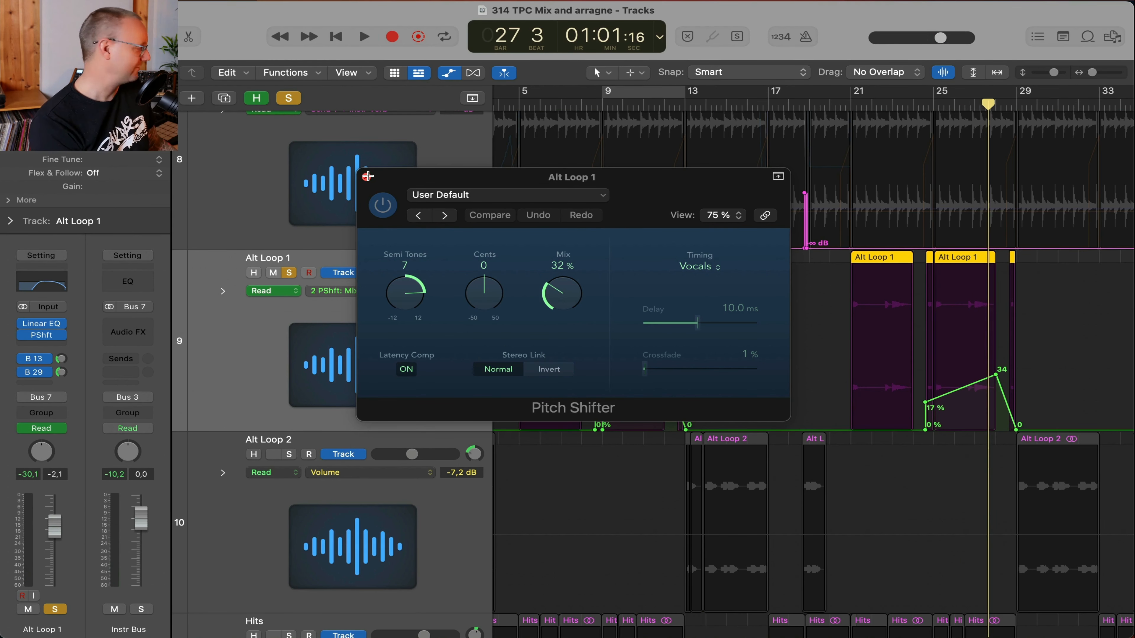
pyautogui.click(367, 176)
# Clear the Alt Loop 1 solo, solo Alt Loop 2, open its Linear EQ and audition the loop around bar 13
pyautogui.scroll(-8, 322, 386)
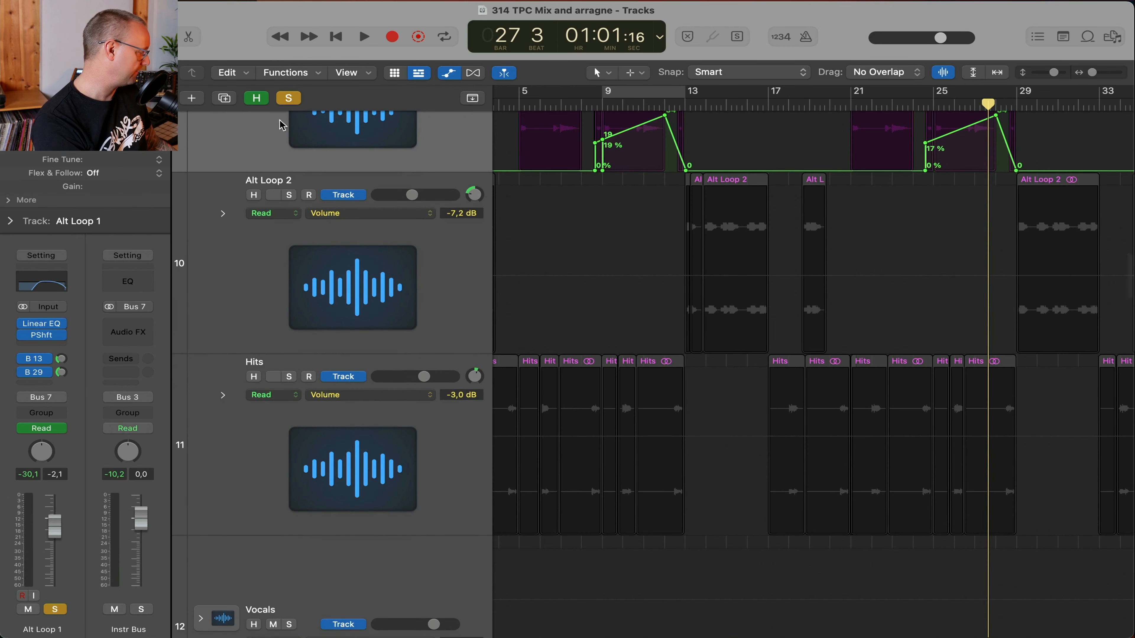
pyautogui.click(288, 98)
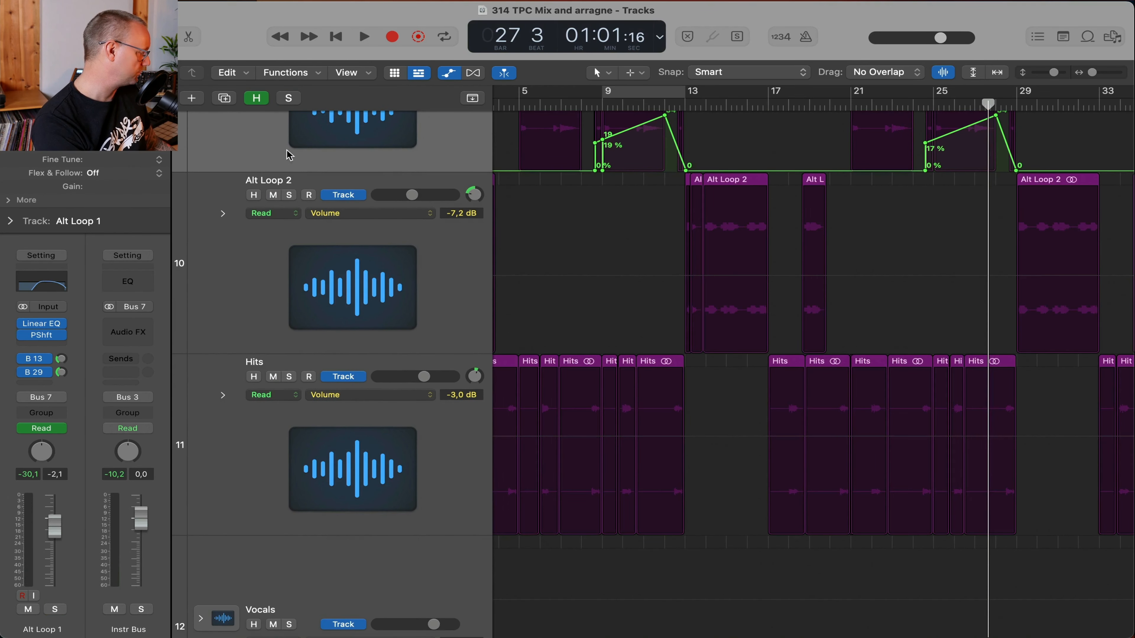
pyautogui.click(289, 195)
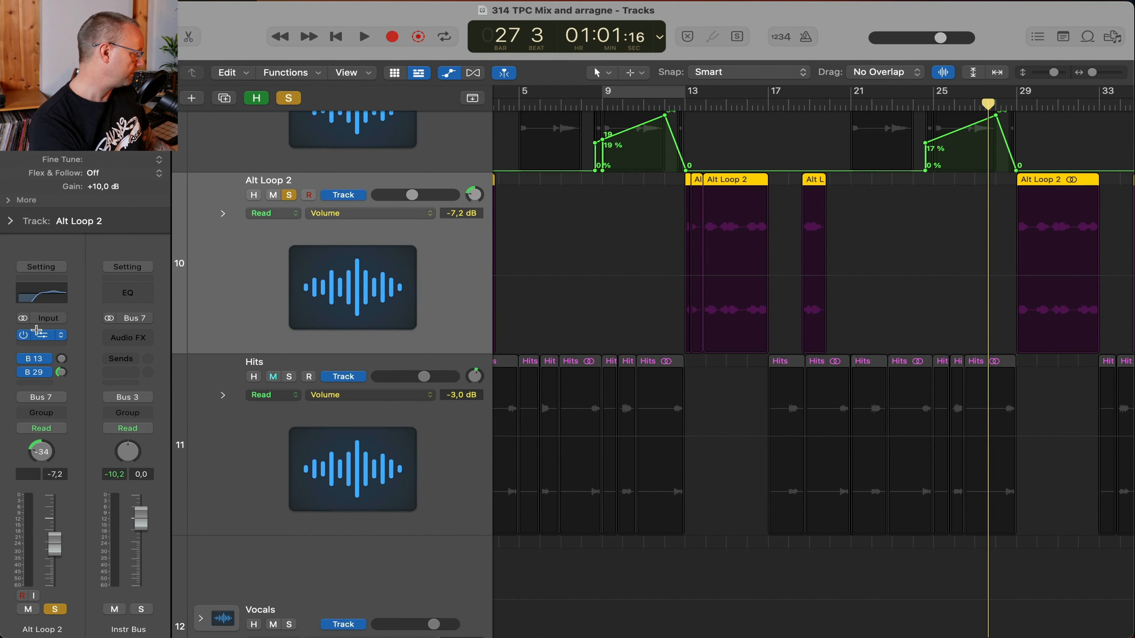
pyautogui.click(43, 335)
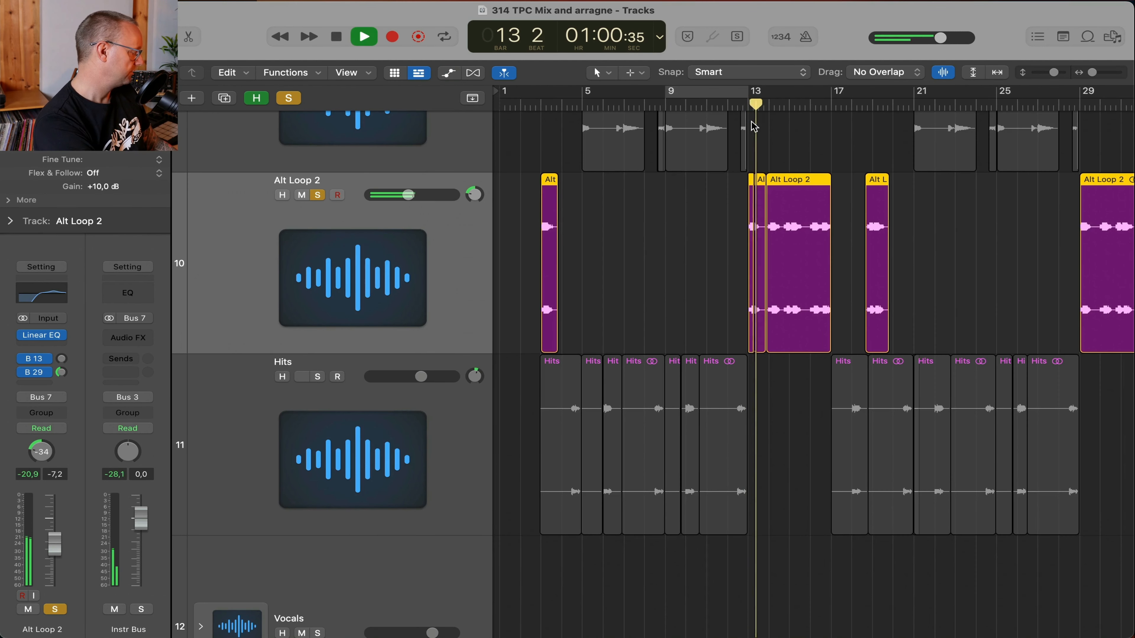
pyautogui.press('space')
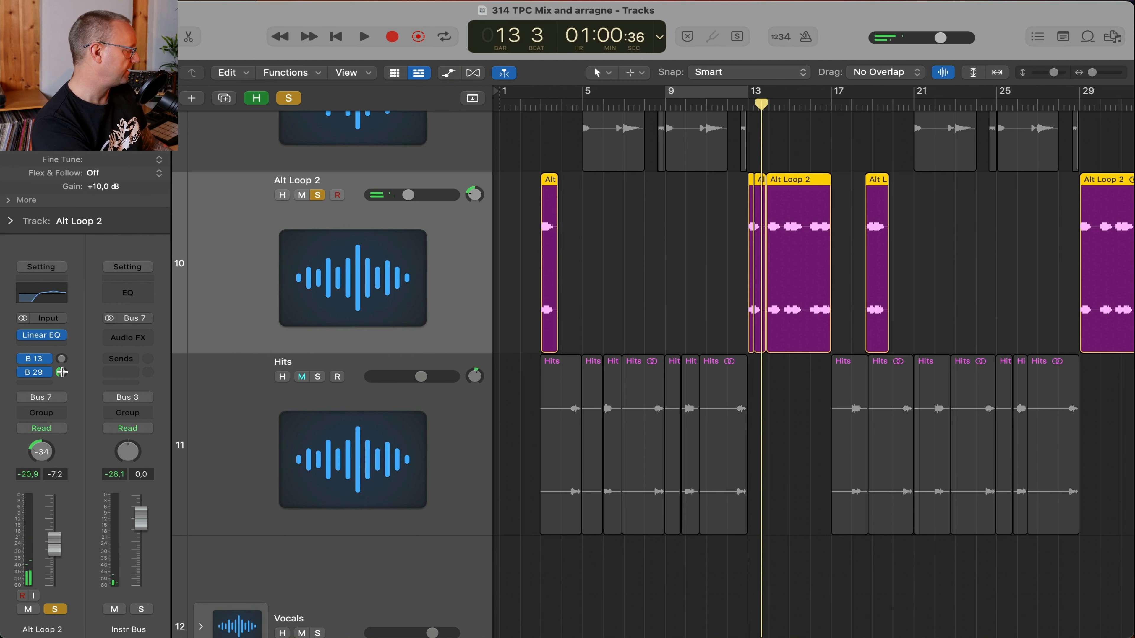
# Inspect the Echo on Alt Loop 2's Instr Delay send, close it and replay the soloed loop from bar 13
pyautogui.click(60, 372)
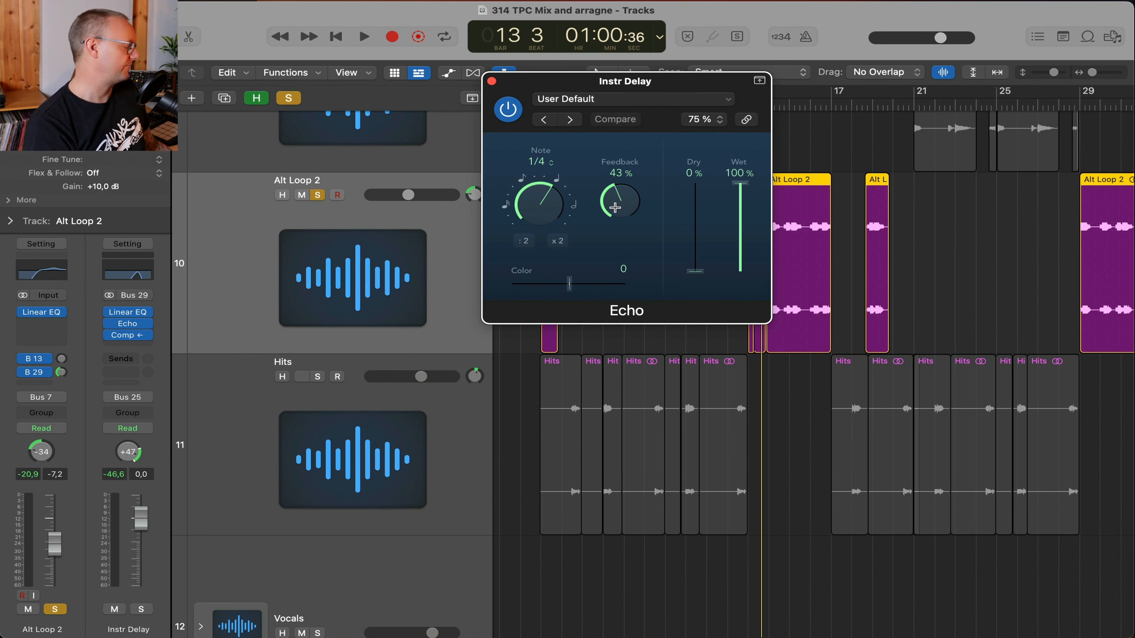
pyautogui.click(491, 81)
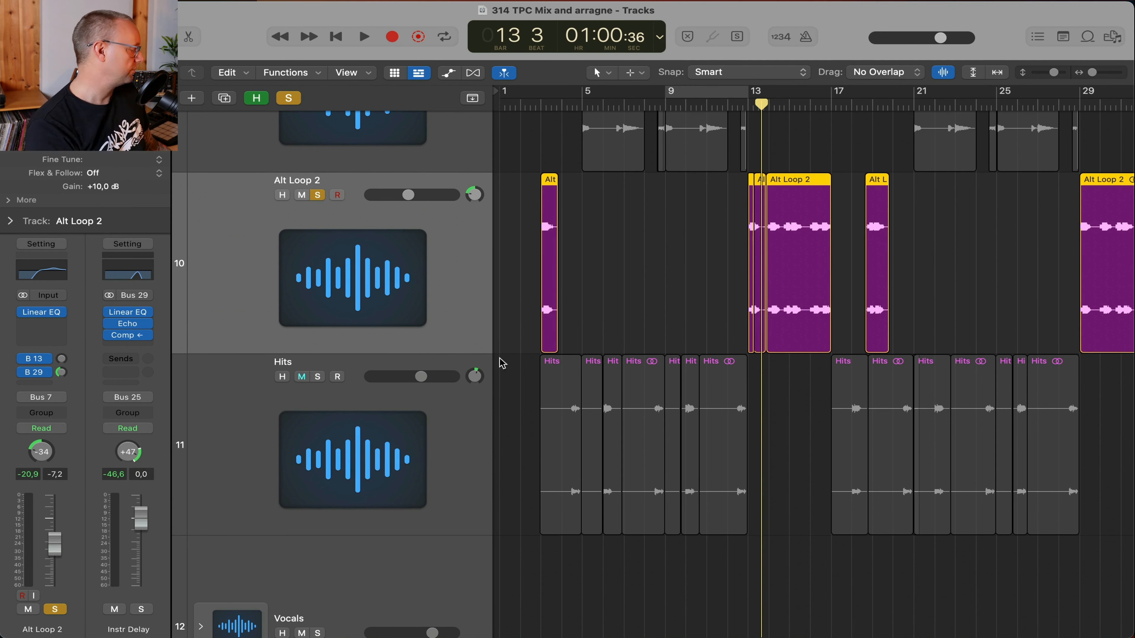
pyautogui.moveTo(760, 101); pyautogui.dragTo(753, 103)
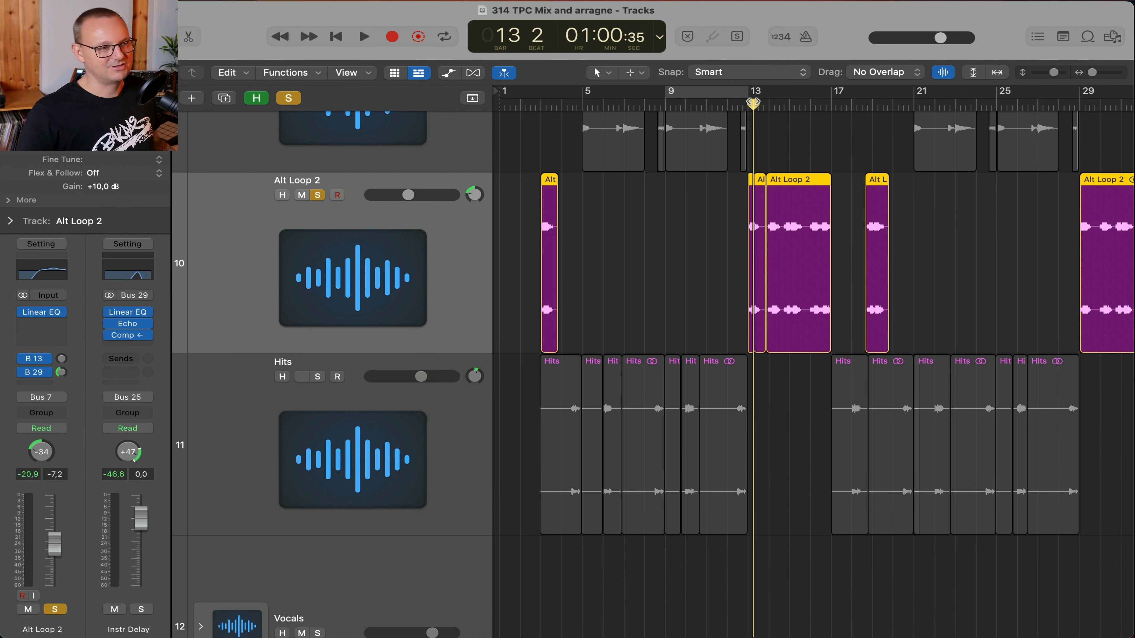
pyautogui.press('space')
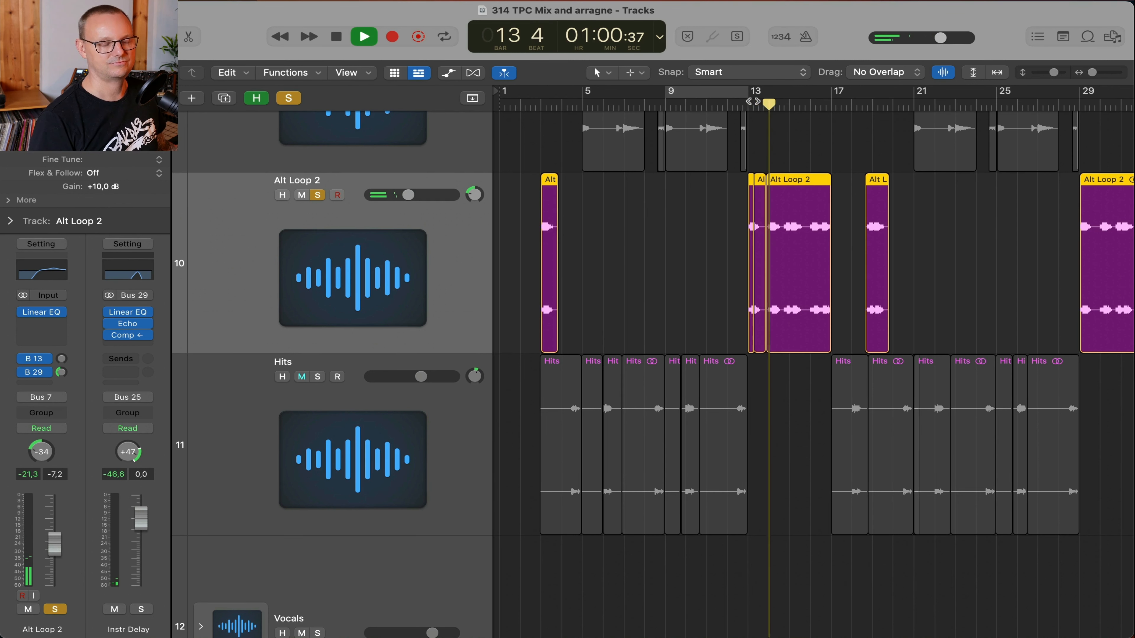
pyautogui.press('space')
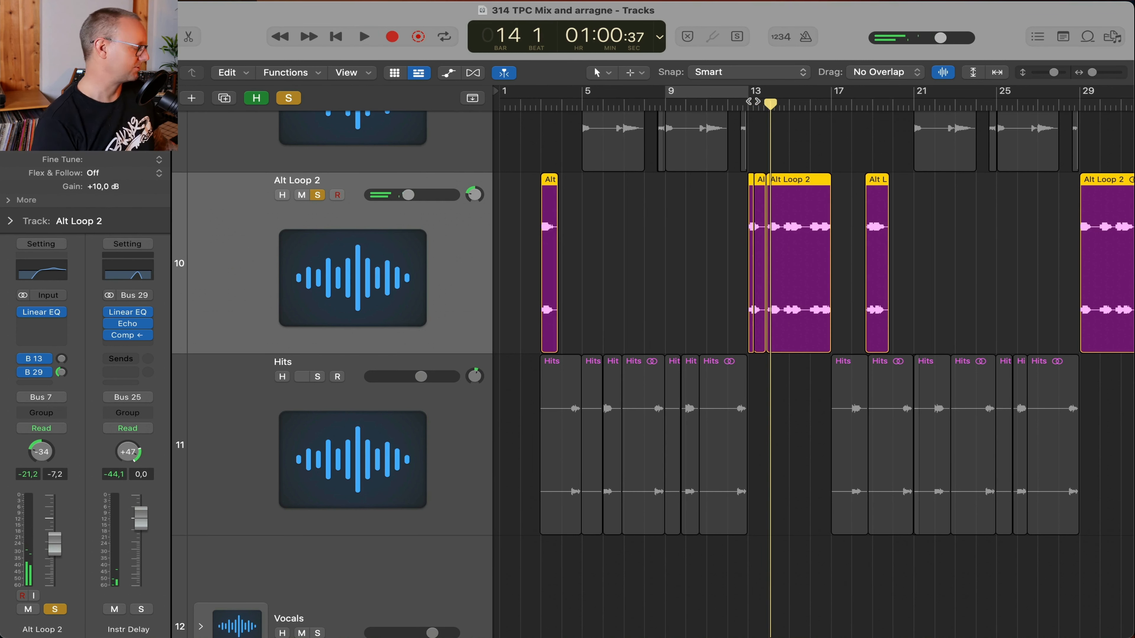
# Unsolo Alt Loop 2 and play it in the full mix from bar 14
pyautogui.click(55, 609)
pyautogui.press('space')
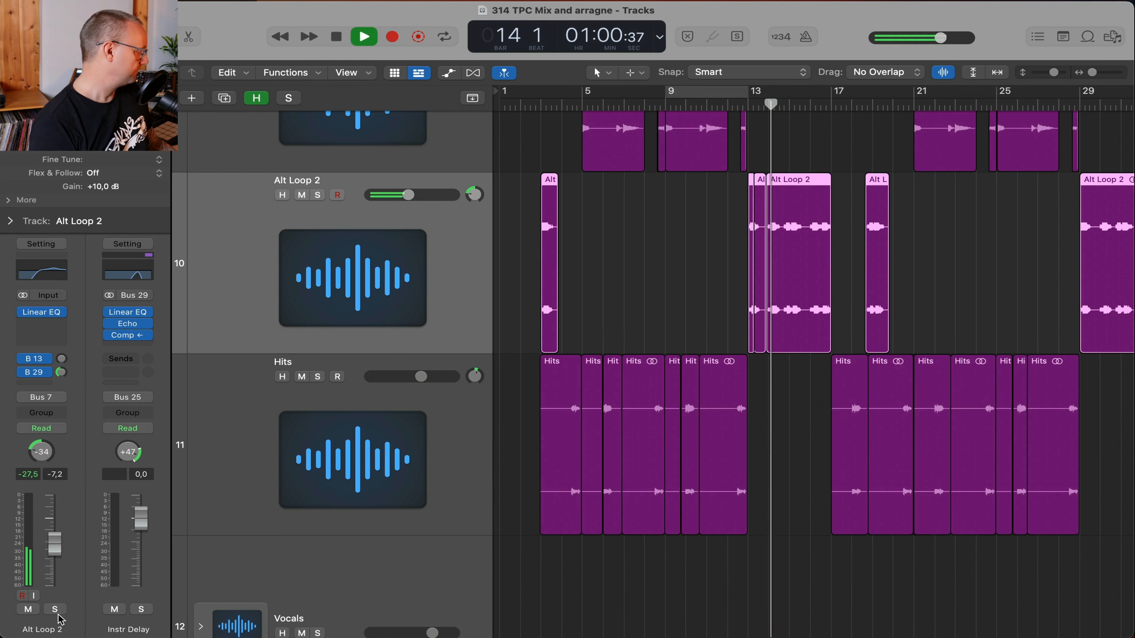
pyautogui.press('space')
# Solo the Hits track and audition its first hit from bar 4, beat 3
pyautogui.click(303, 465)
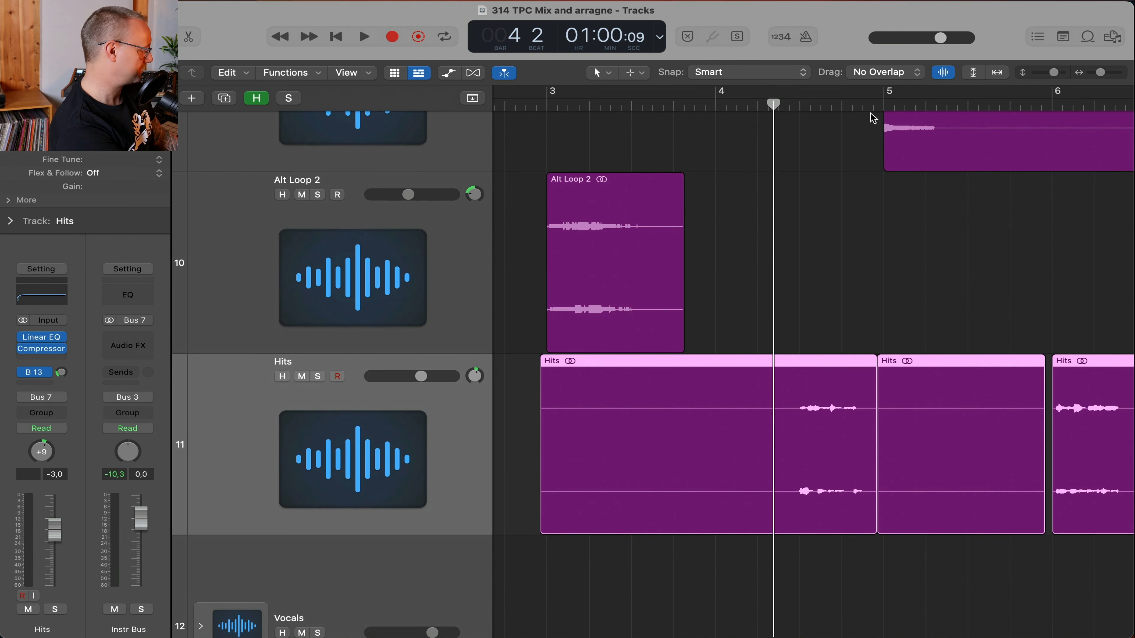
pyautogui.click(796, 100)
pyautogui.click(318, 377)
pyautogui.press('space')
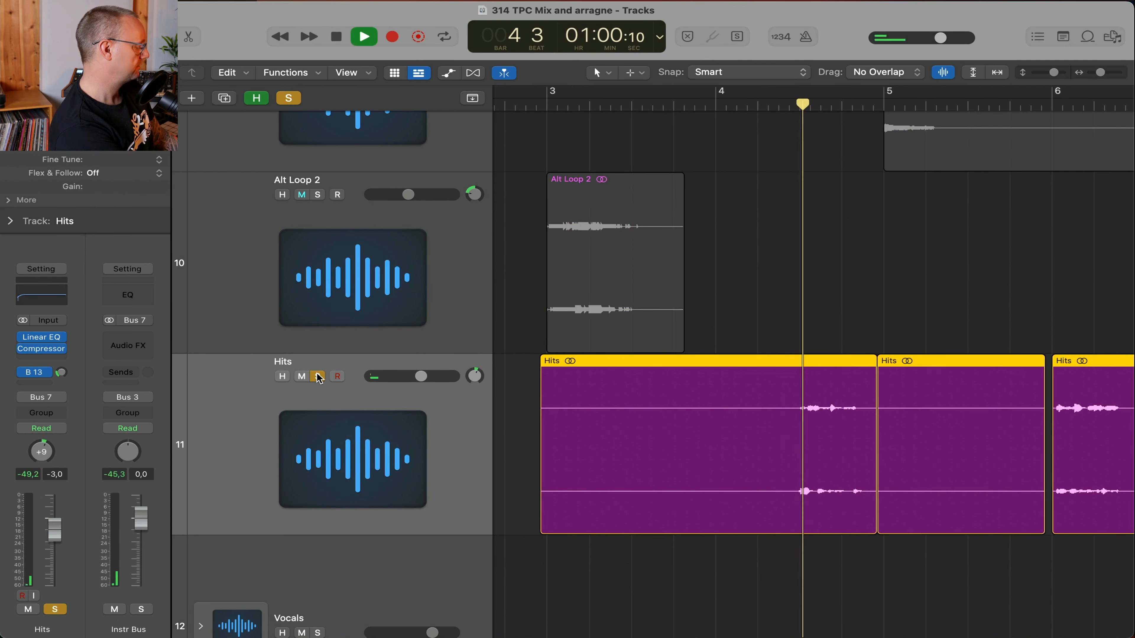
pyautogui.moveTo(52, 339)
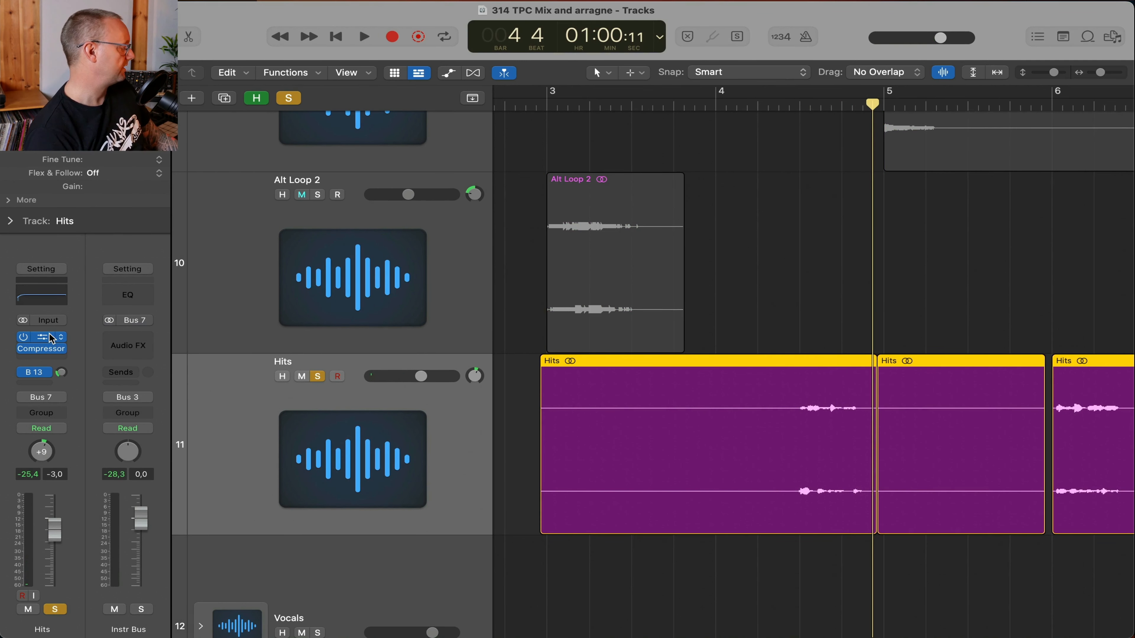
pyautogui.press('space')
# Show the track automation and open the Hits track's Compressor, playing the soloed hits with its meter in view
pyautogui.press('a')
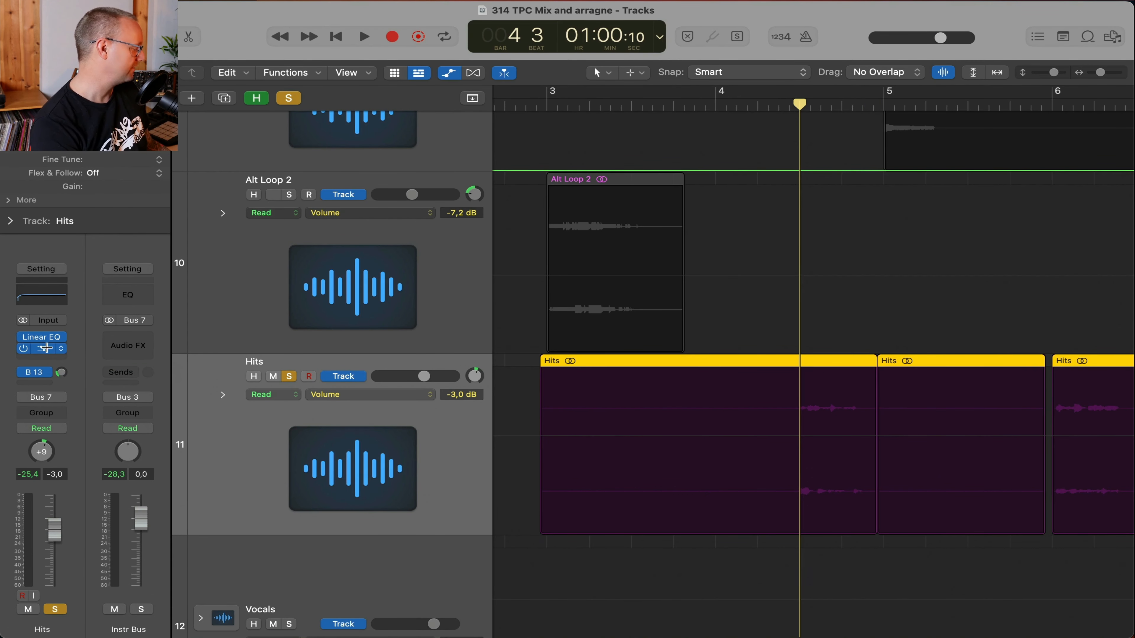
pyautogui.click(45, 348)
pyautogui.press('space')
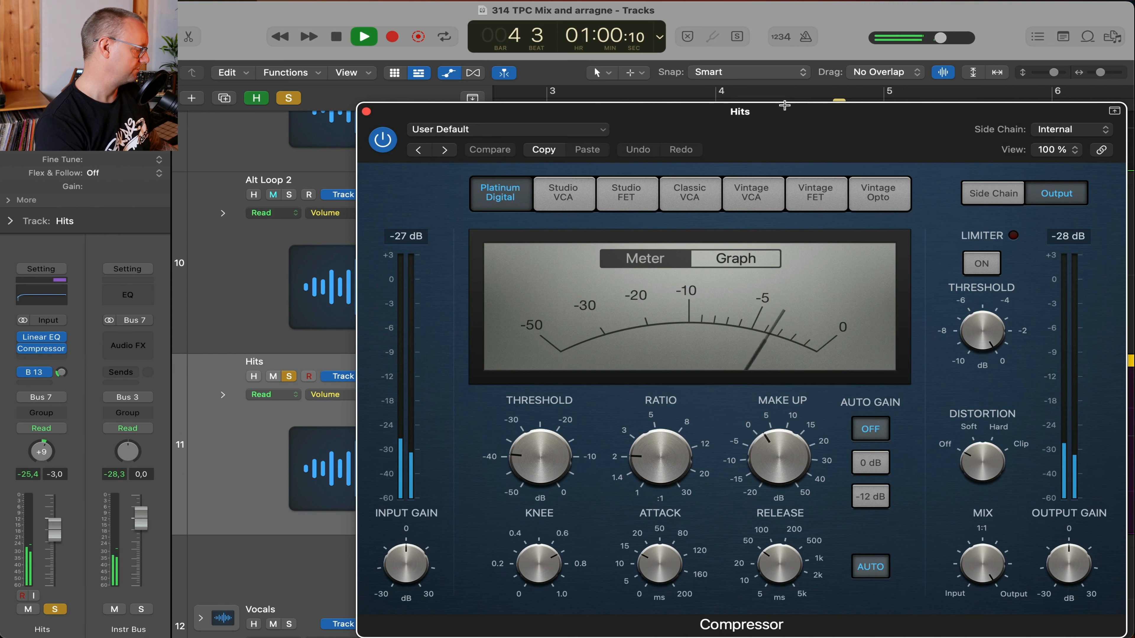
pyautogui.press('space')
pyautogui.moveTo(682, 138); pyautogui.dragTo(527, 104)
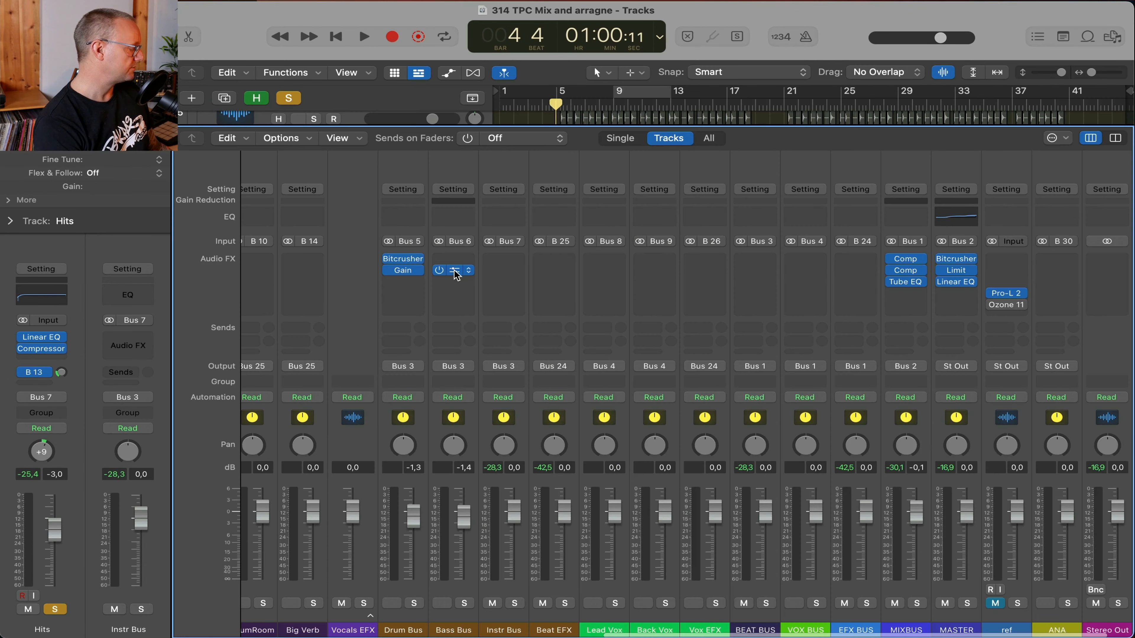
# Open the Compressor on the Bass Bus and check its side-chain source options
pyautogui.click(451, 271)
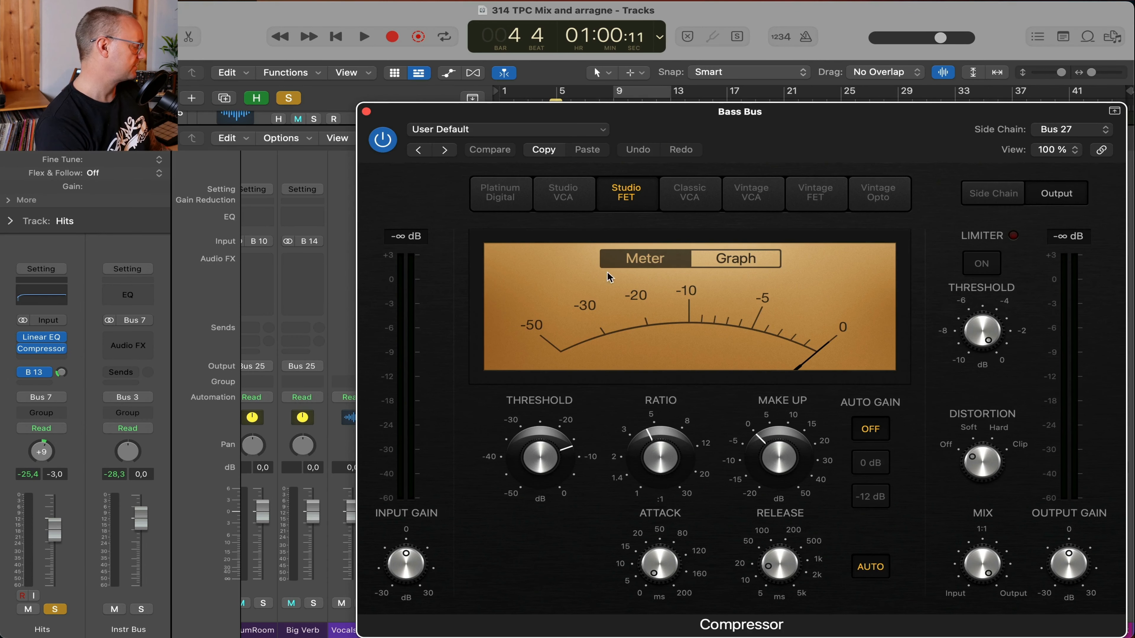
pyautogui.click(1079, 131)
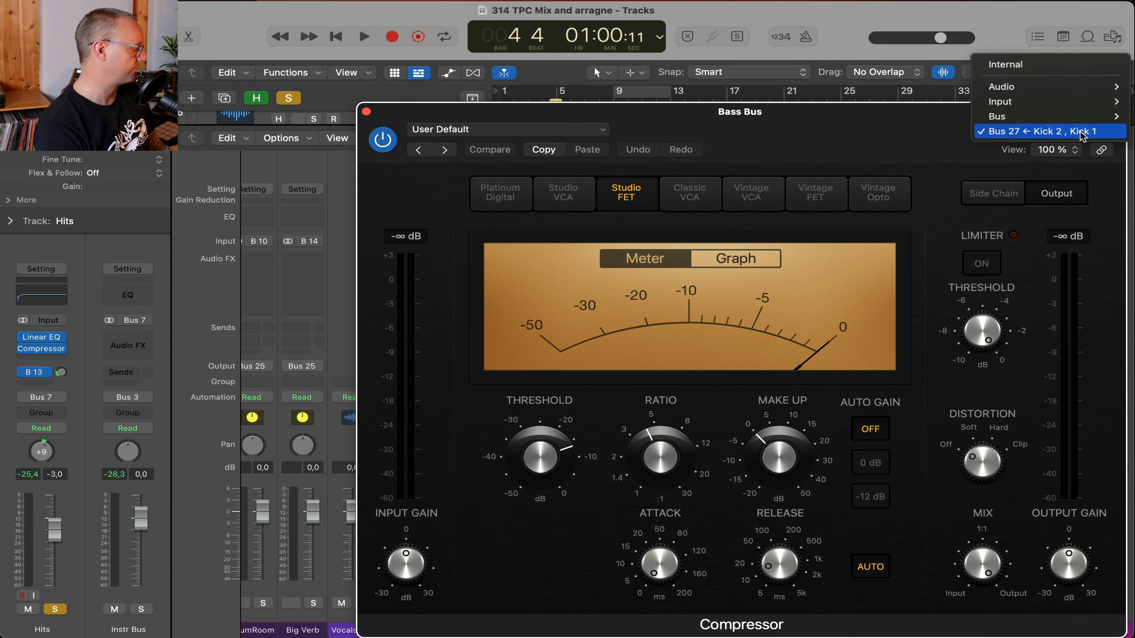
pyautogui.click(953, 142)
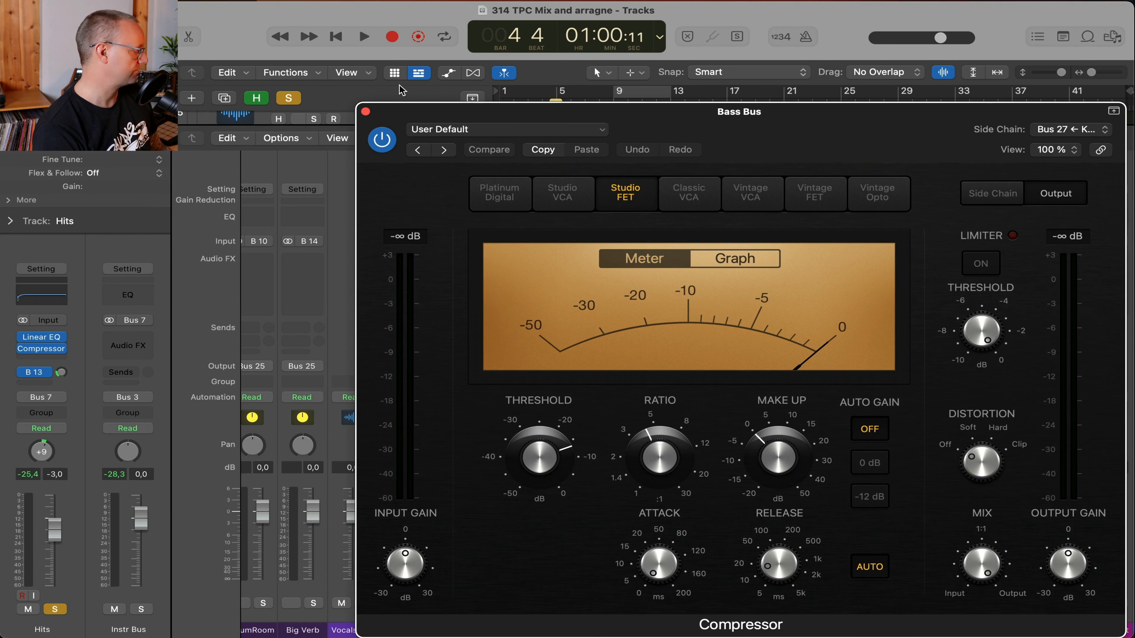
# Unsolo the Hits track, play the full mix while watching the Bass Bus Compressor's meter, and close its window
pyautogui.press('space')
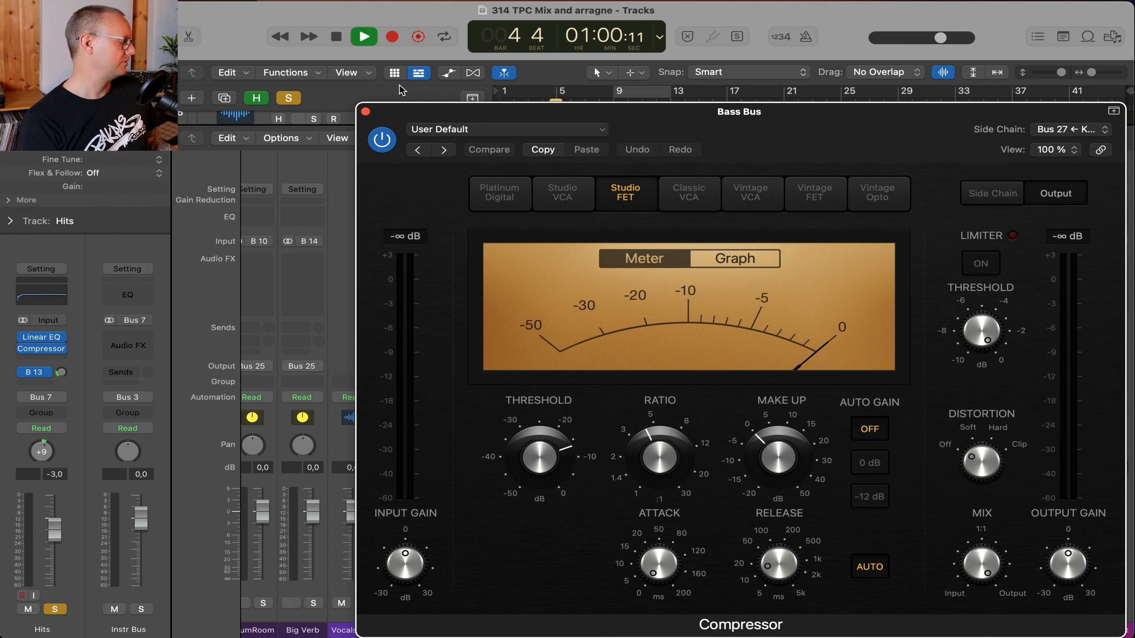
pyautogui.press('s')
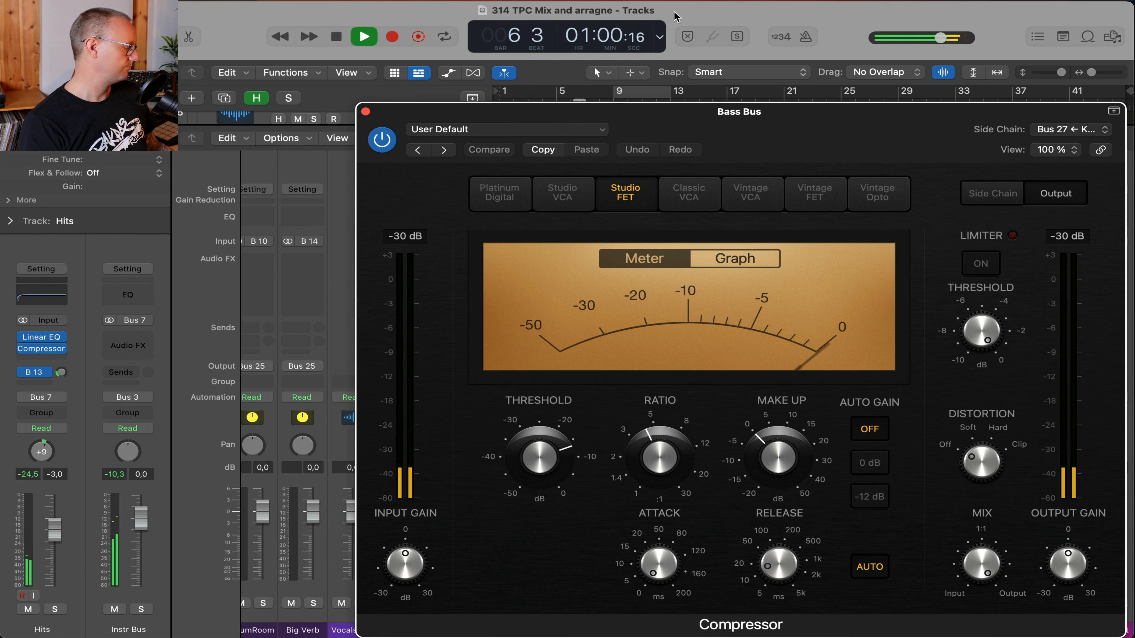
pyautogui.press('space')
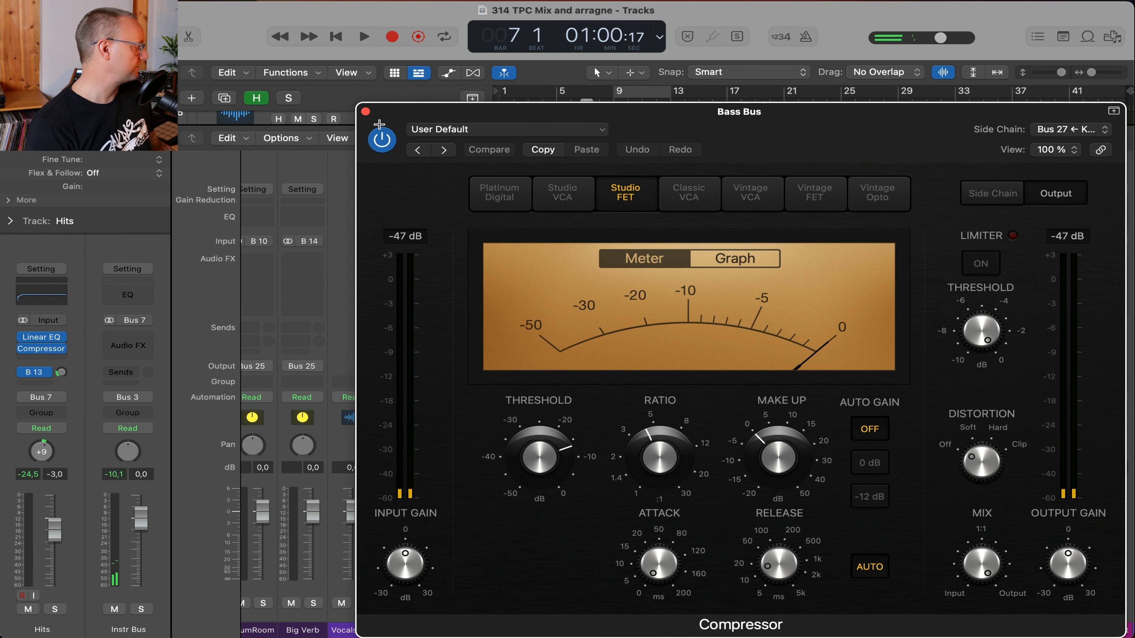
pyautogui.click(366, 111)
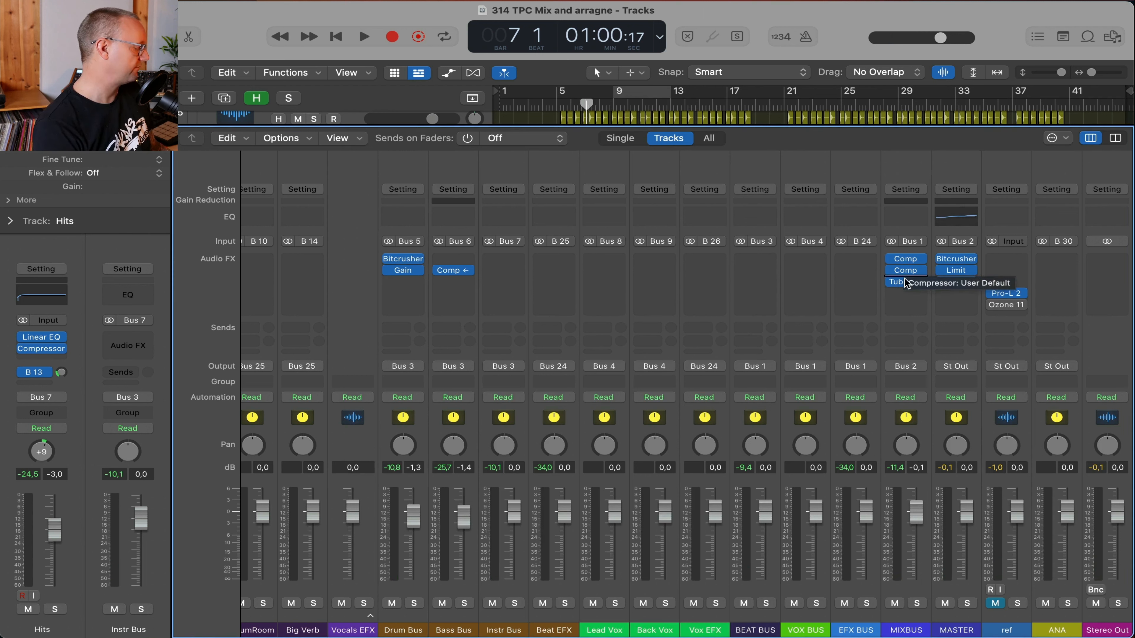
# Open the first Compressor on the MIXBUS channel and move its window clear of the mixer's bottom edge
pyautogui.click(907, 261)
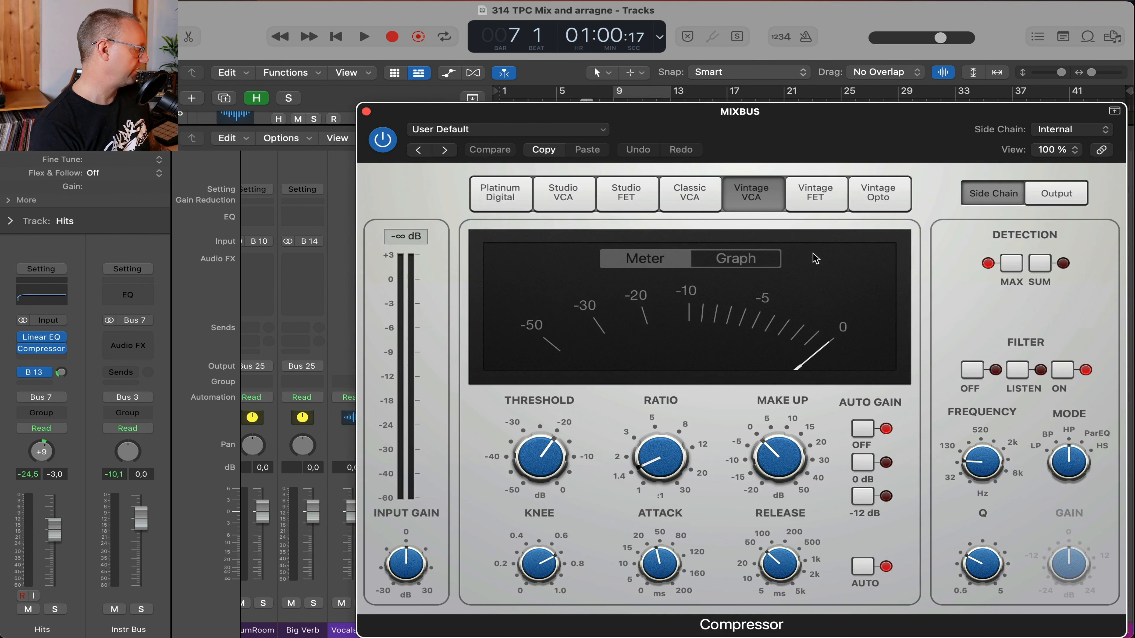
pyautogui.moveTo(798, 126); pyautogui.dragTo(637, 72)
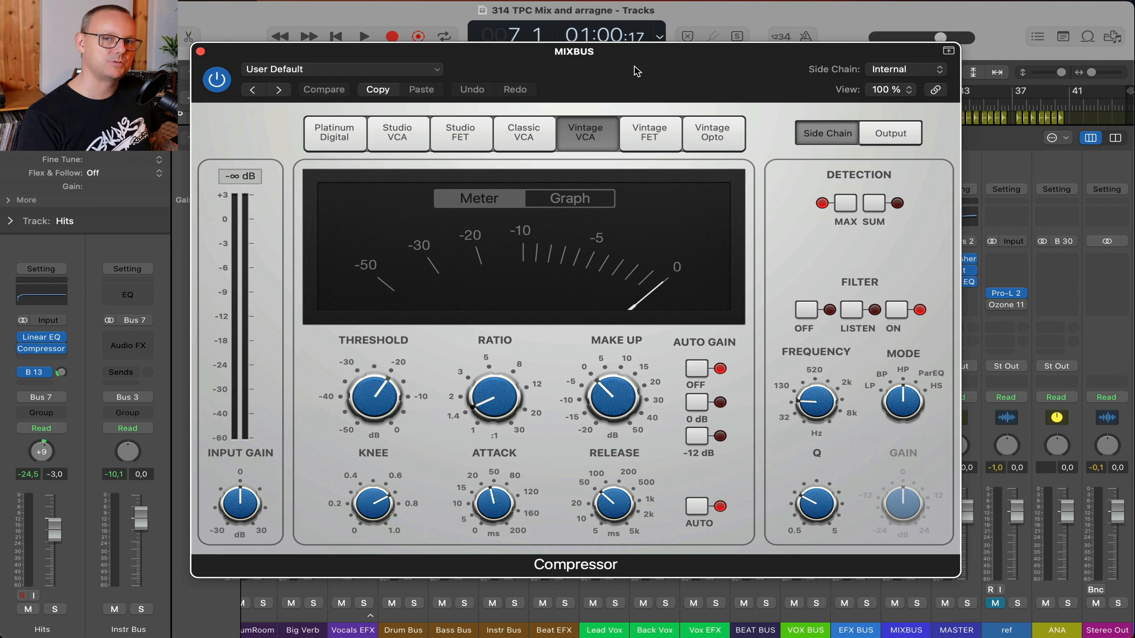
# Play the mix briefly through the first MIXBUS Compressor, check its attack, release, make-up and ratio settings, and close its window
pyautogui.press('space')
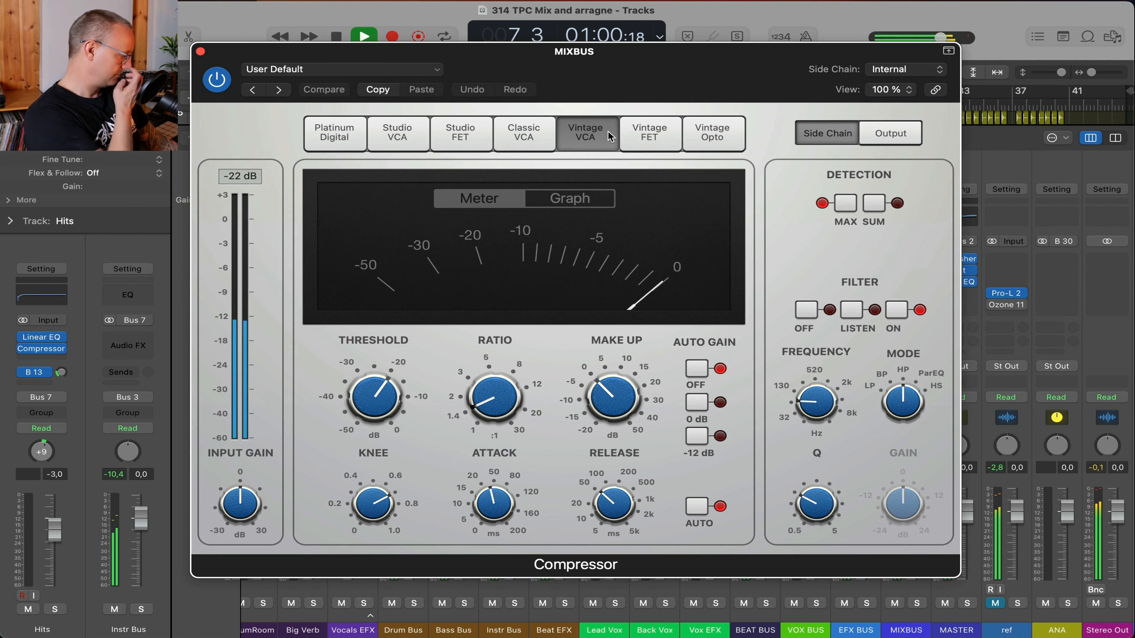
pyautogui.press('space')
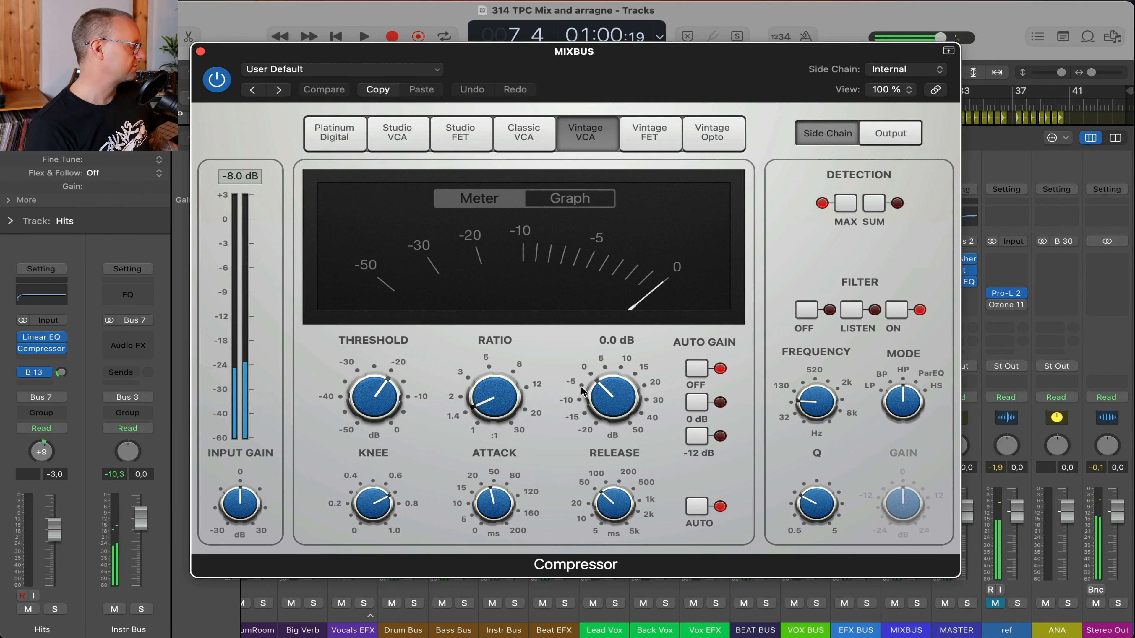
pyautogui.moveTo(498, 504)
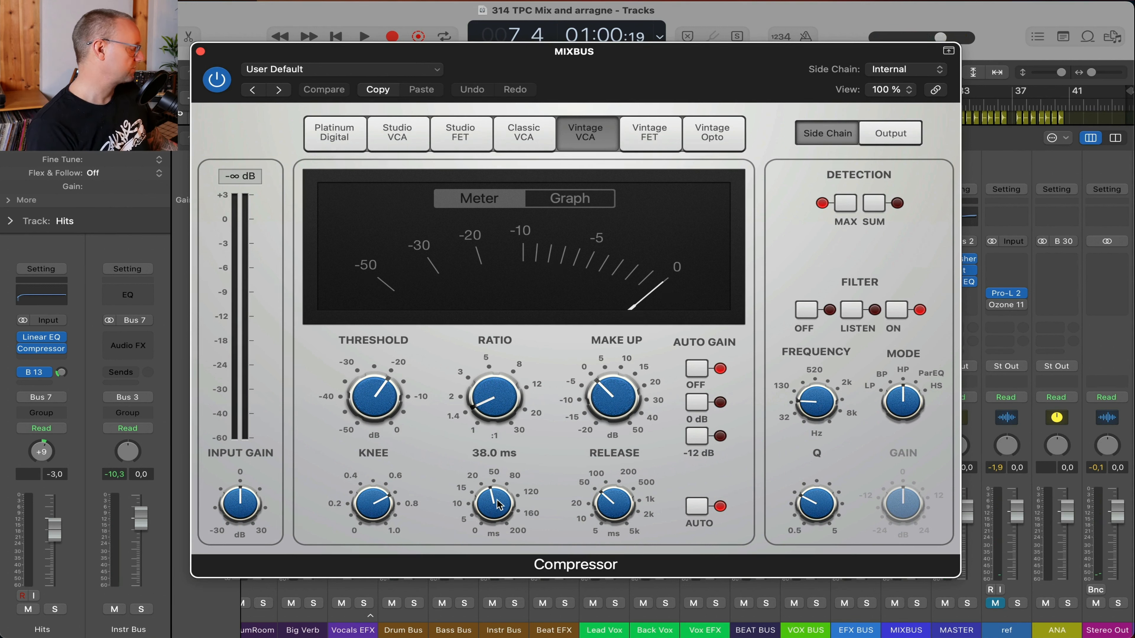
pyautogui.moveTo(620, 511)
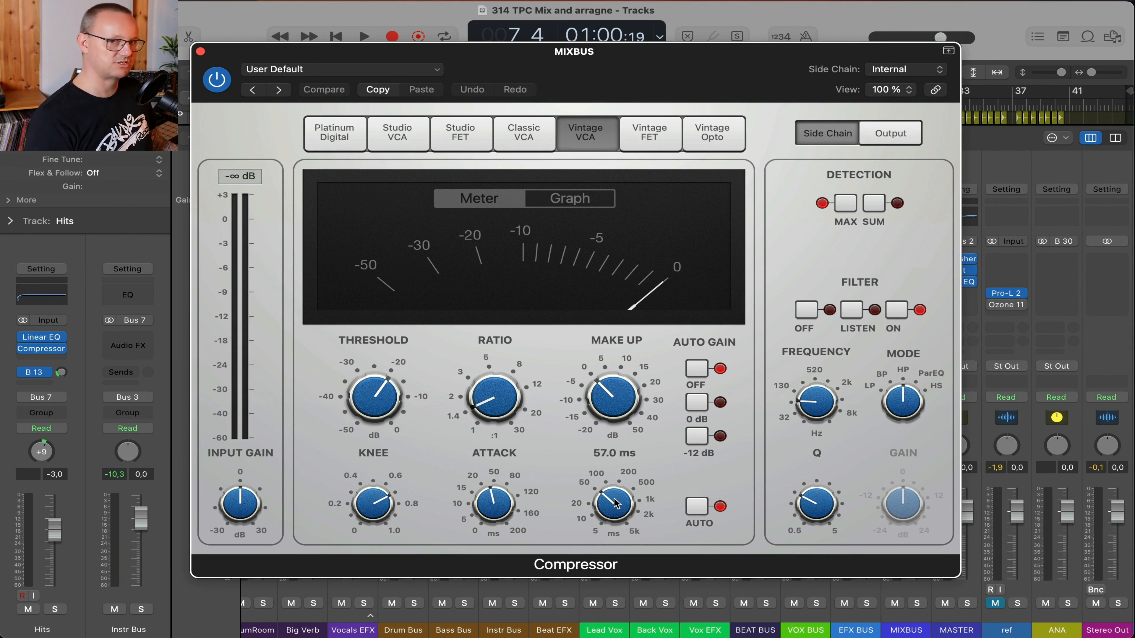
pyautogui.moveTo(592, 398)
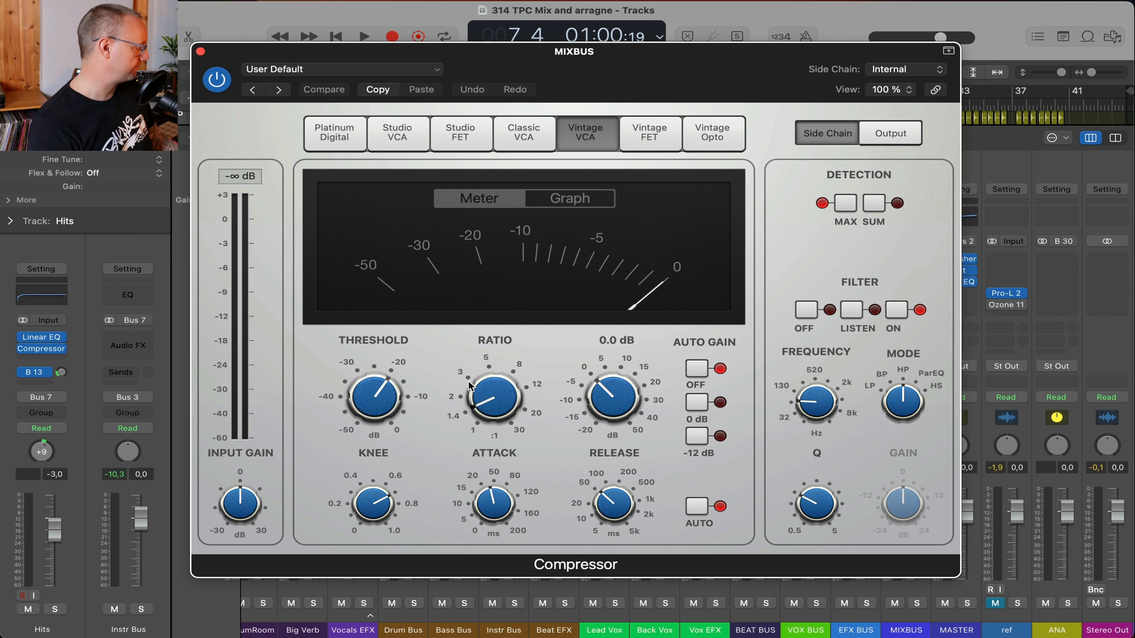
pyautogui.moveTo(498, 397)
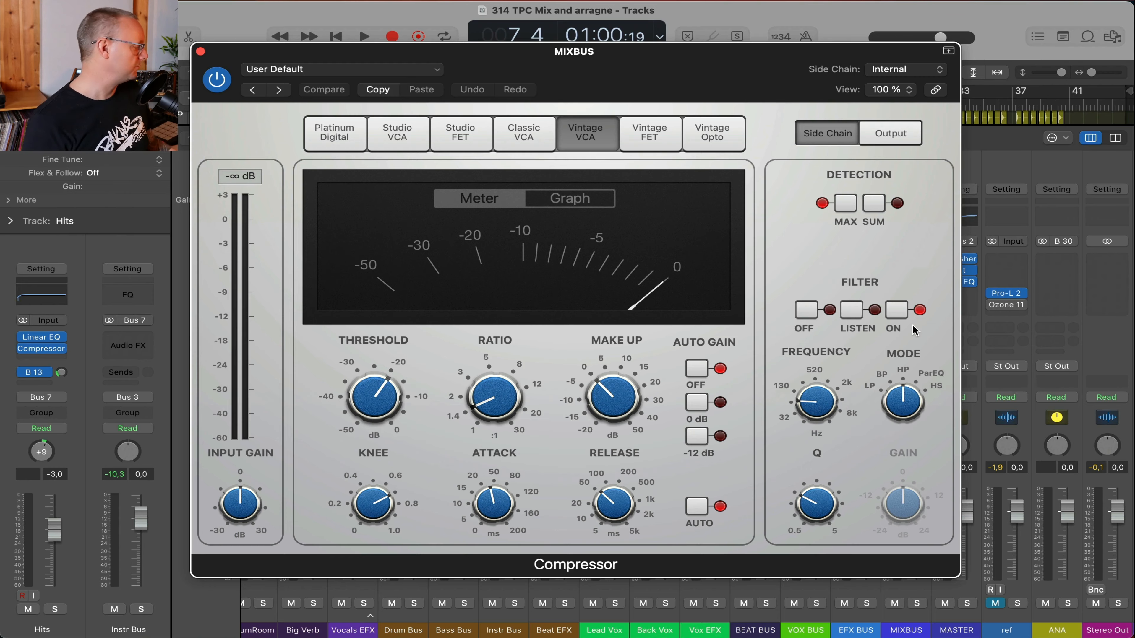
pyautogui.press('super+w')
# Open the second Compressor on the MIXBUS channel, check its side-chain filter, play the mix through it, and close its window
pyautogui.click(909, 271)
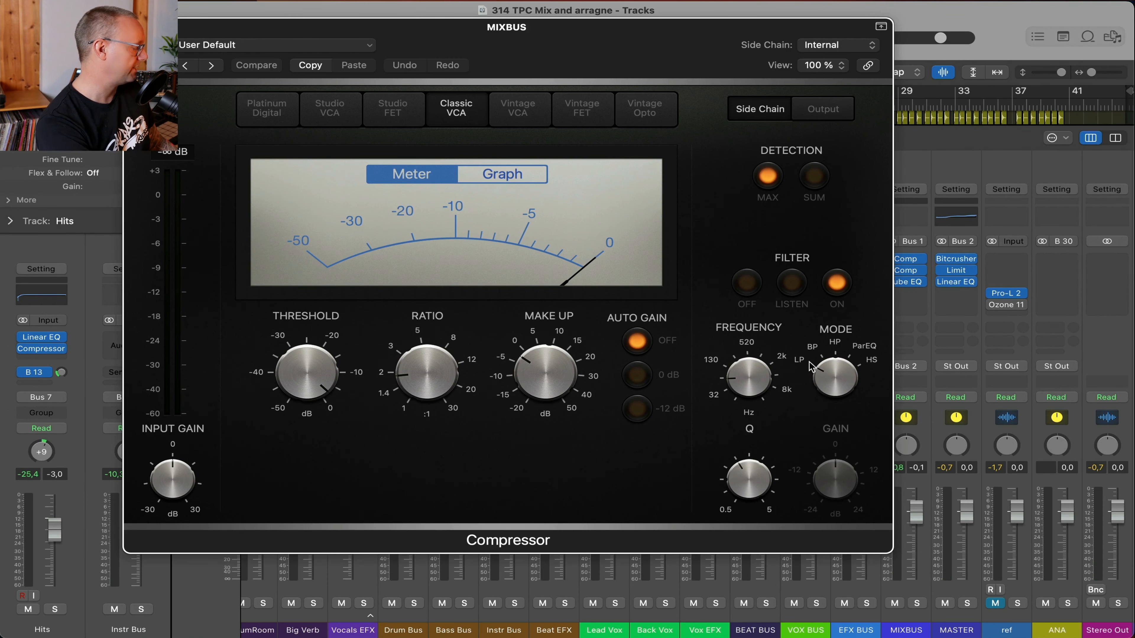
pyautogui.moveTo(742, 375)
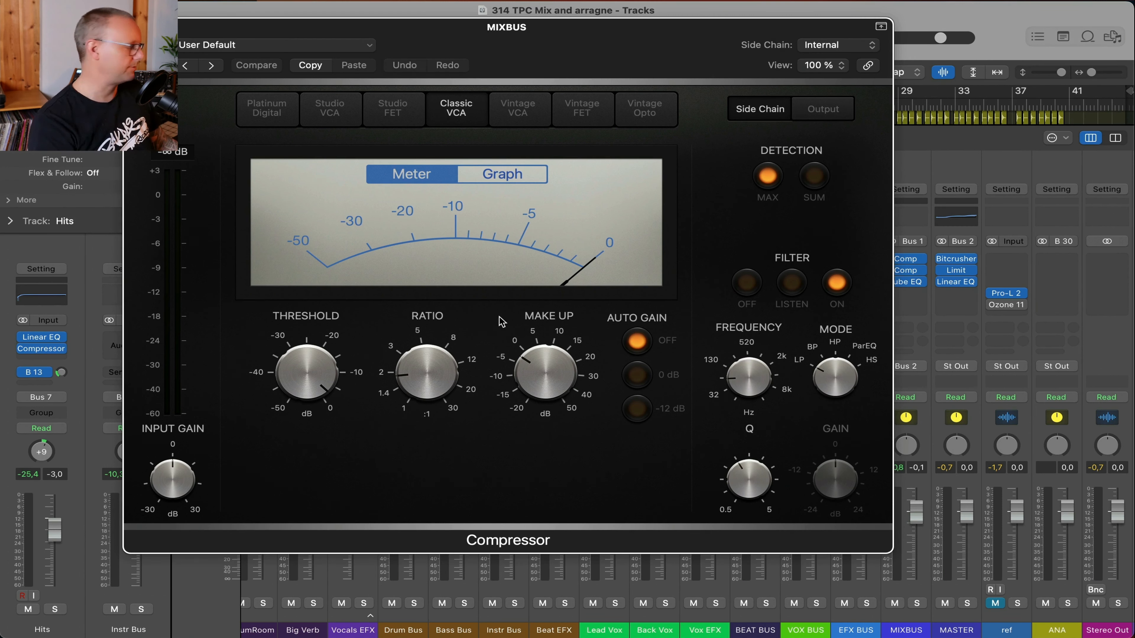
pyautogui.press('space')
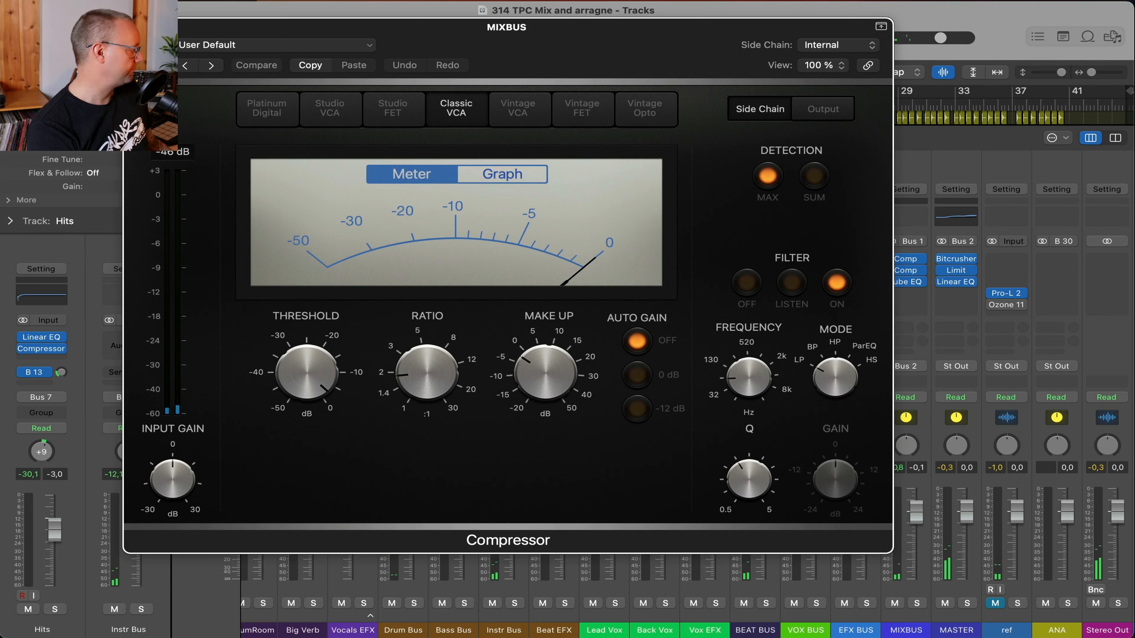
pyautogui.click(134, 27)
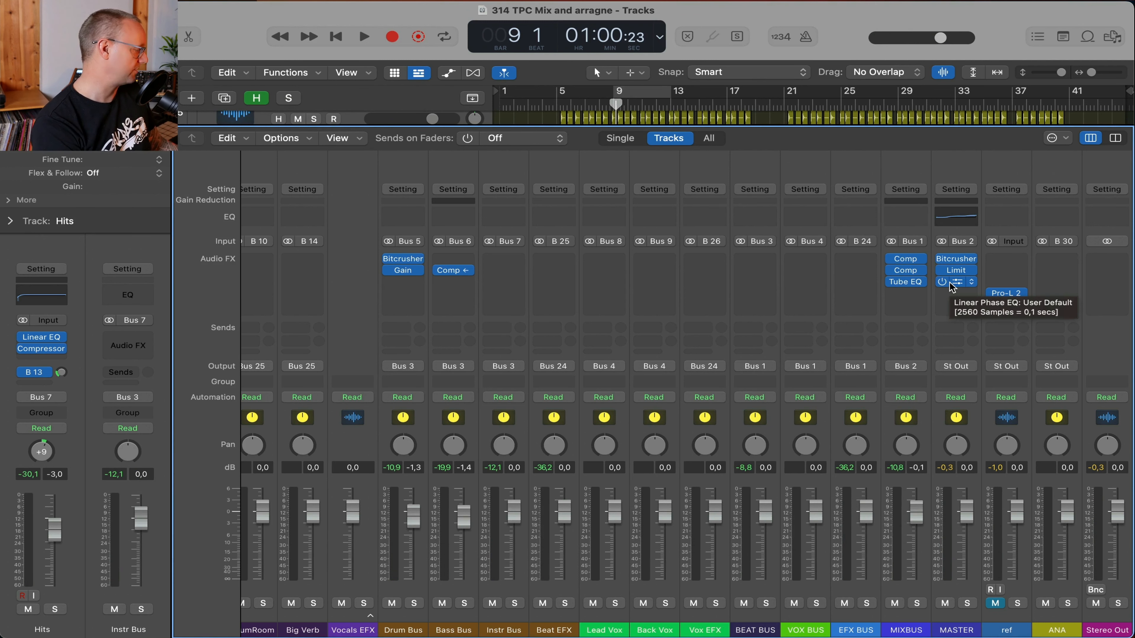
# Open the Vintage Tube EQ on the MIXBUS channel and inspect its high boost, high frequency, attenuation and low frequency settings
pyautogui.click(909, 283)
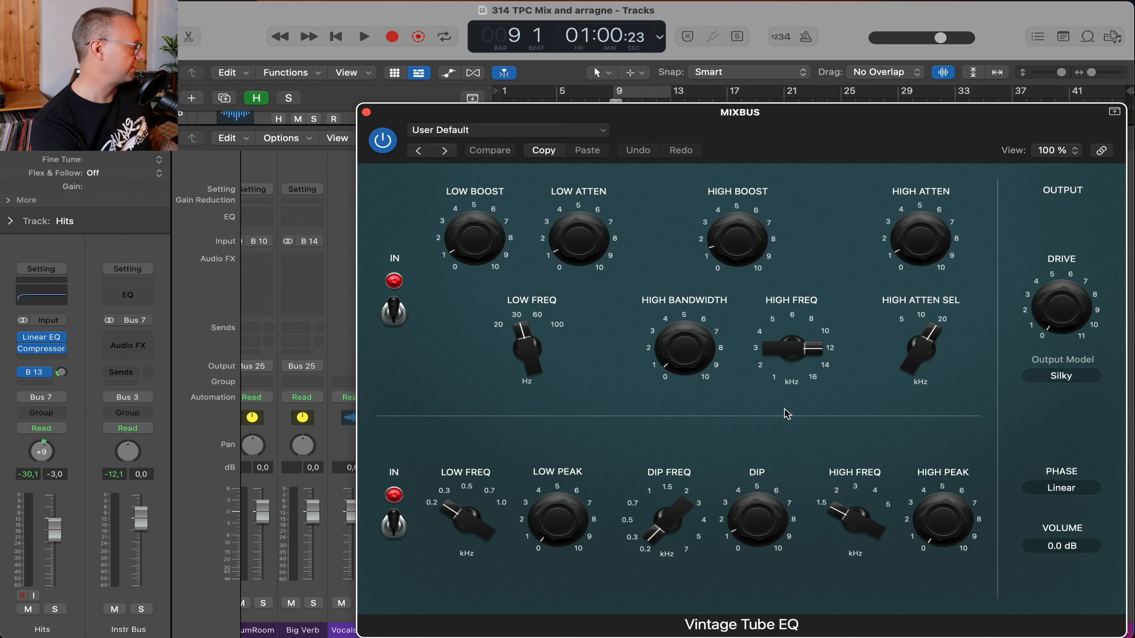
pyautogui.moveTo(754, 253)
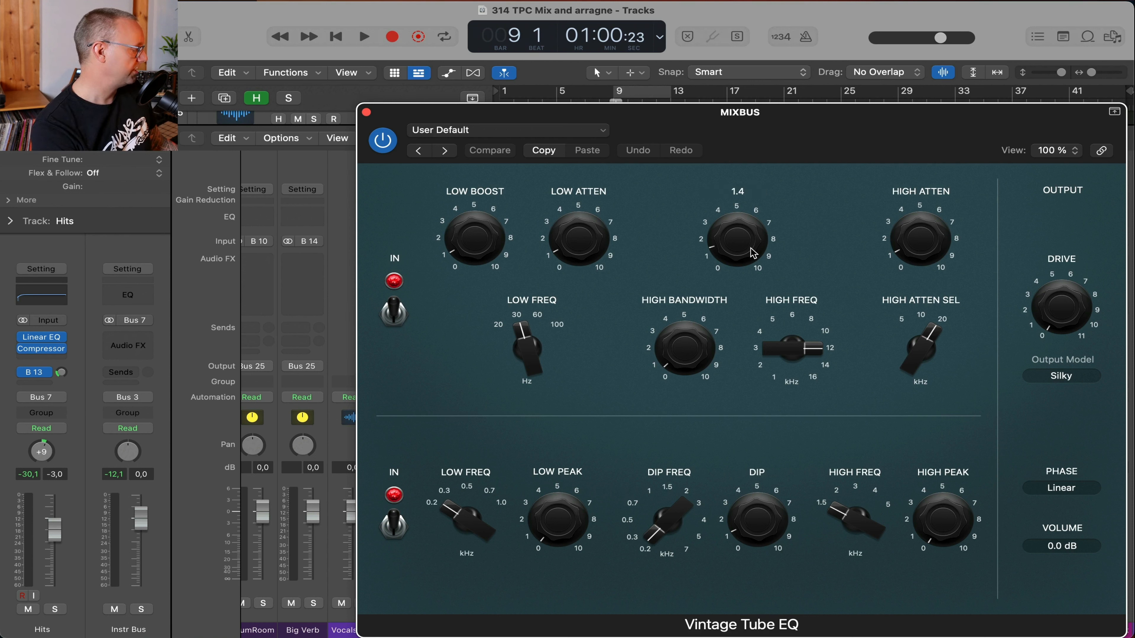
pyautogui.moveTo(789, 352)
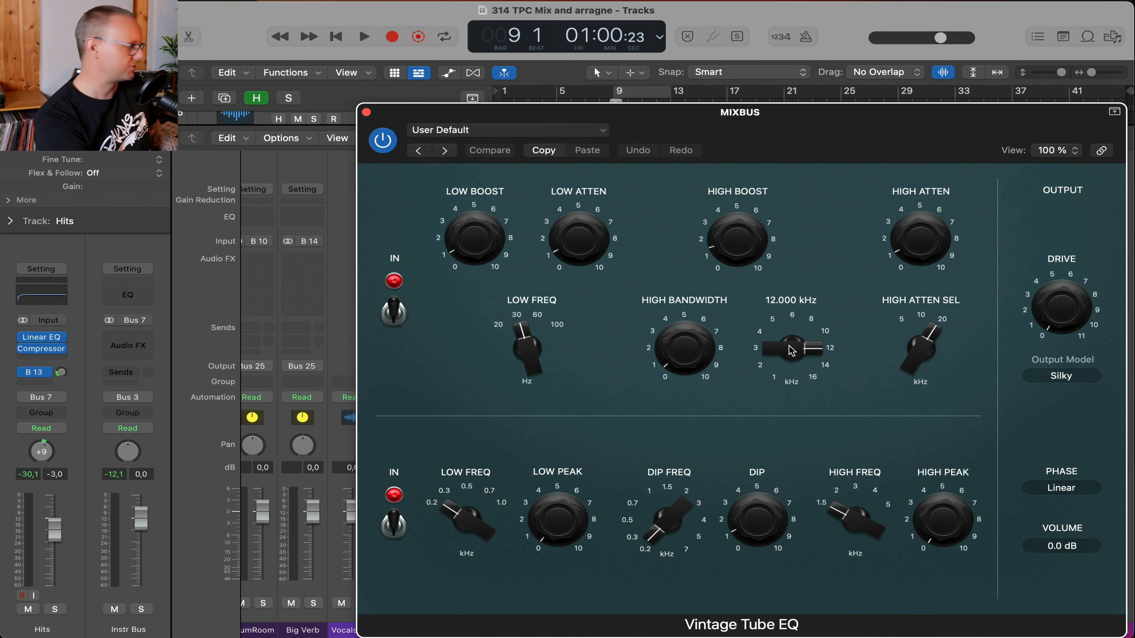
pyautogui.click(732, 256)
pyautogui.moveTo(913, 245)
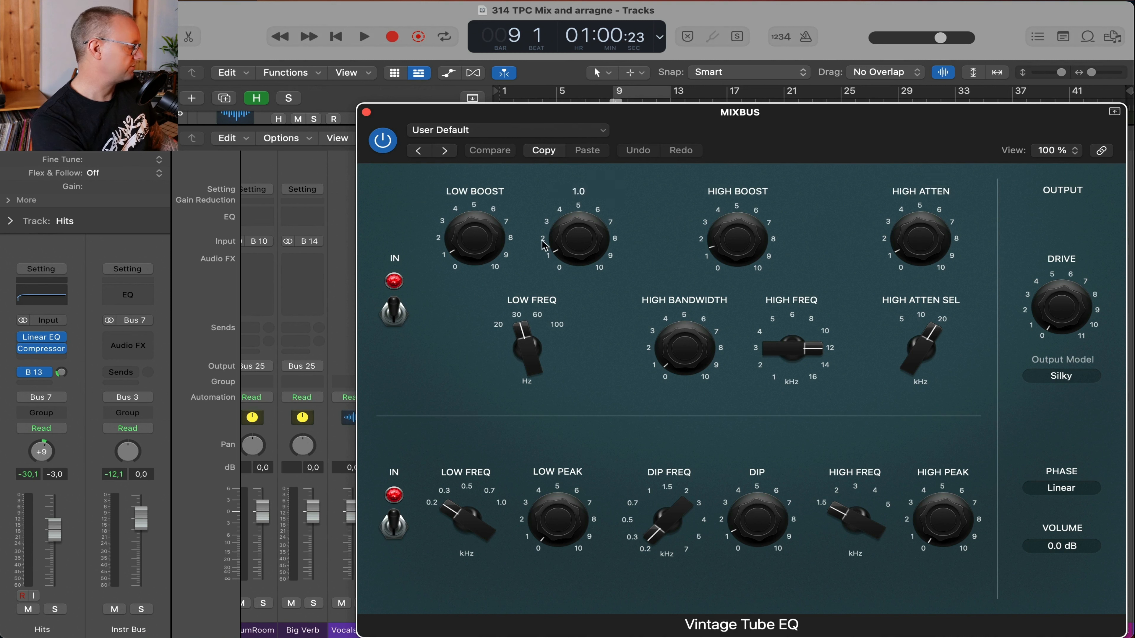
pyautogui.moveTo(523, 349)
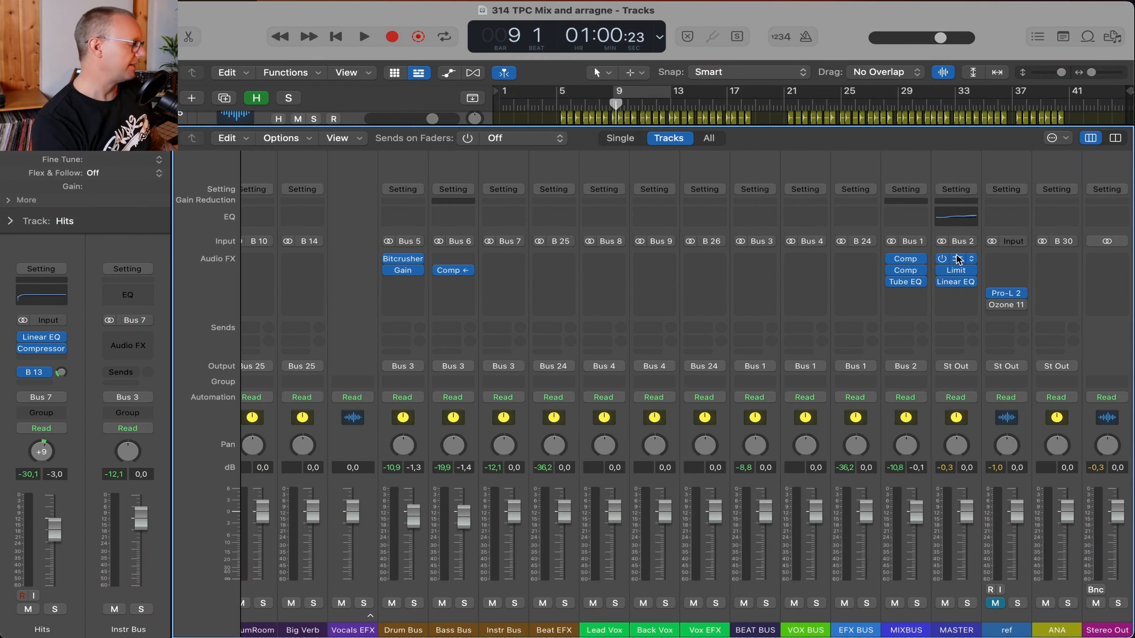
# Open the Bitcrusher on the MASTER channel to view its clipping settings
pyautogui.click(958, 260)
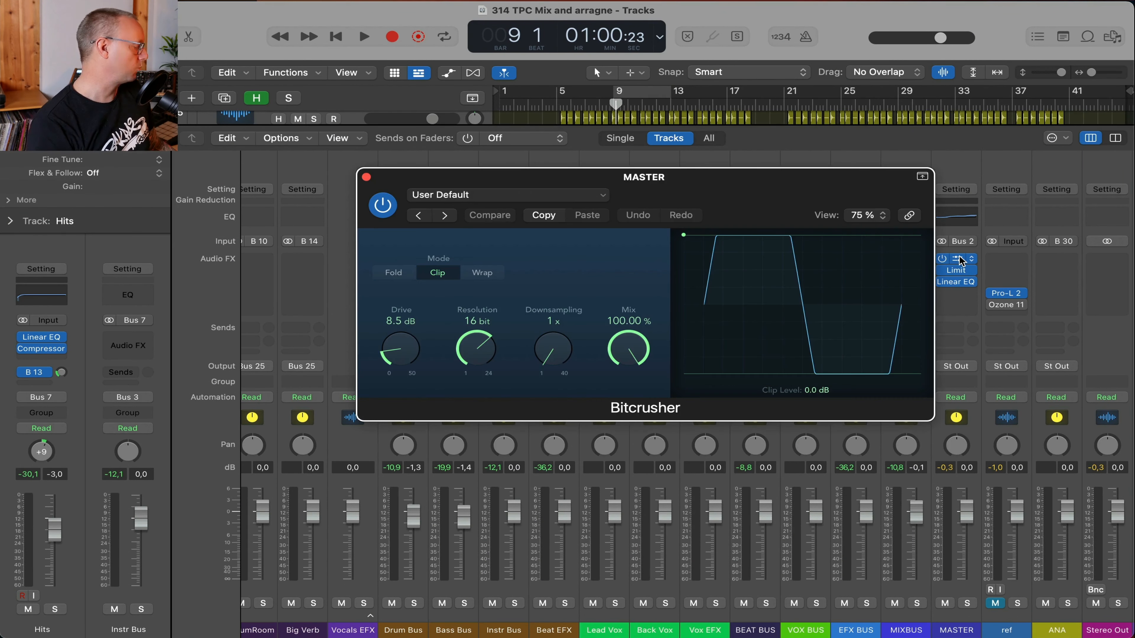